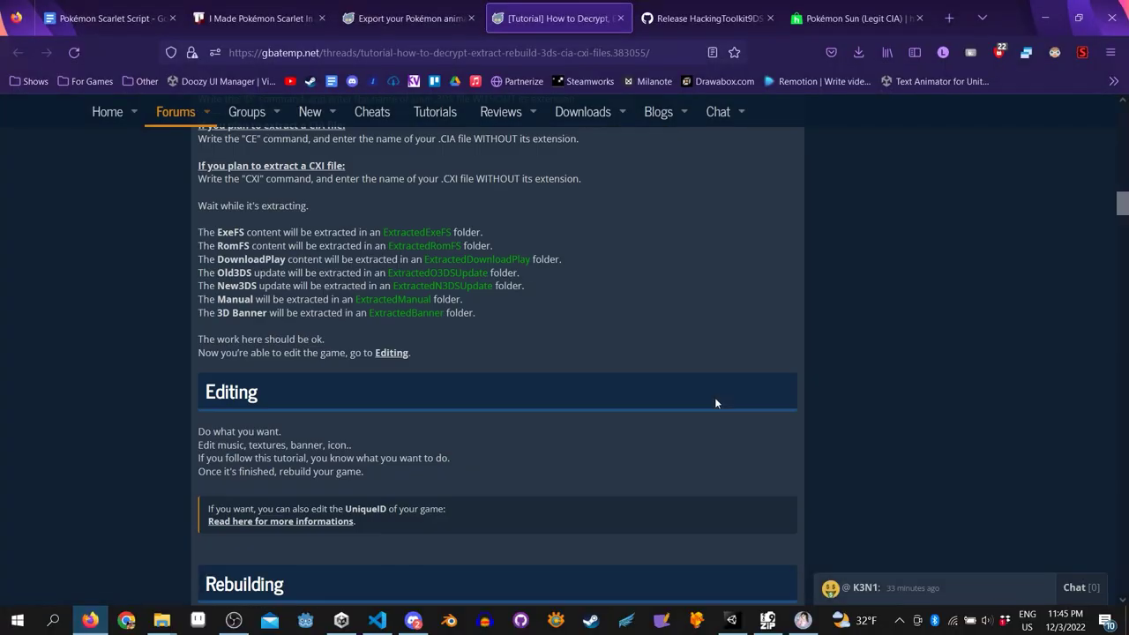
Step: Scroll the Downloads folder while the PokemonSun.cia extraction finishes
scroll(393, 403, up, 3)
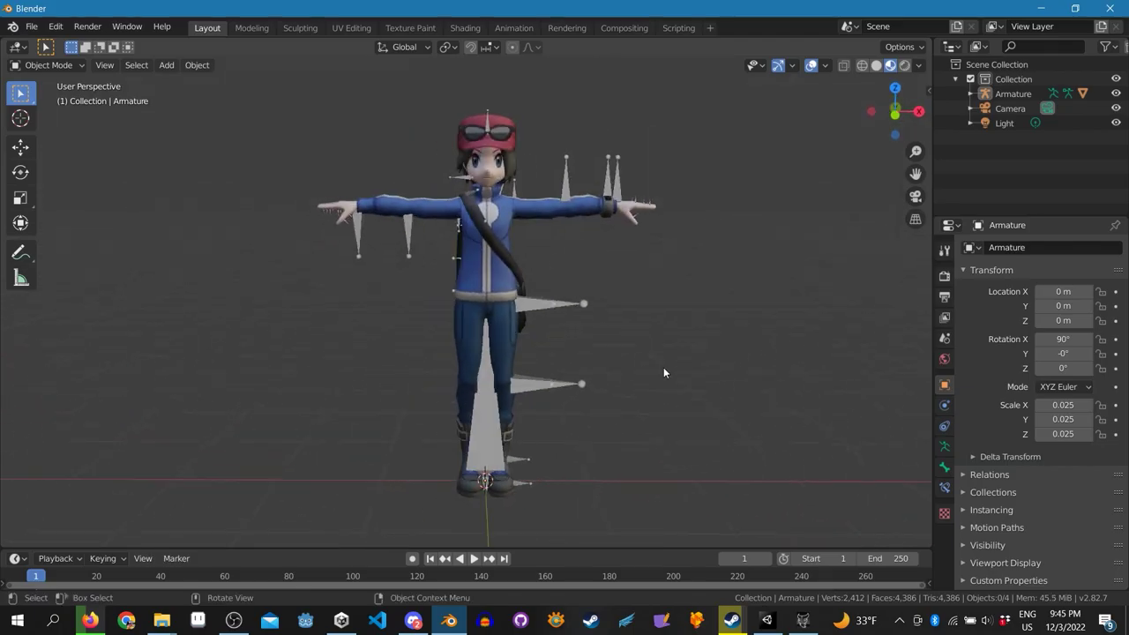
Step: Orbit and zoom around the rigged trainer, ending in a straight front orthographic view
middle_drag(663, 368, 747, 387)
scroll(714, 379, up, 3)
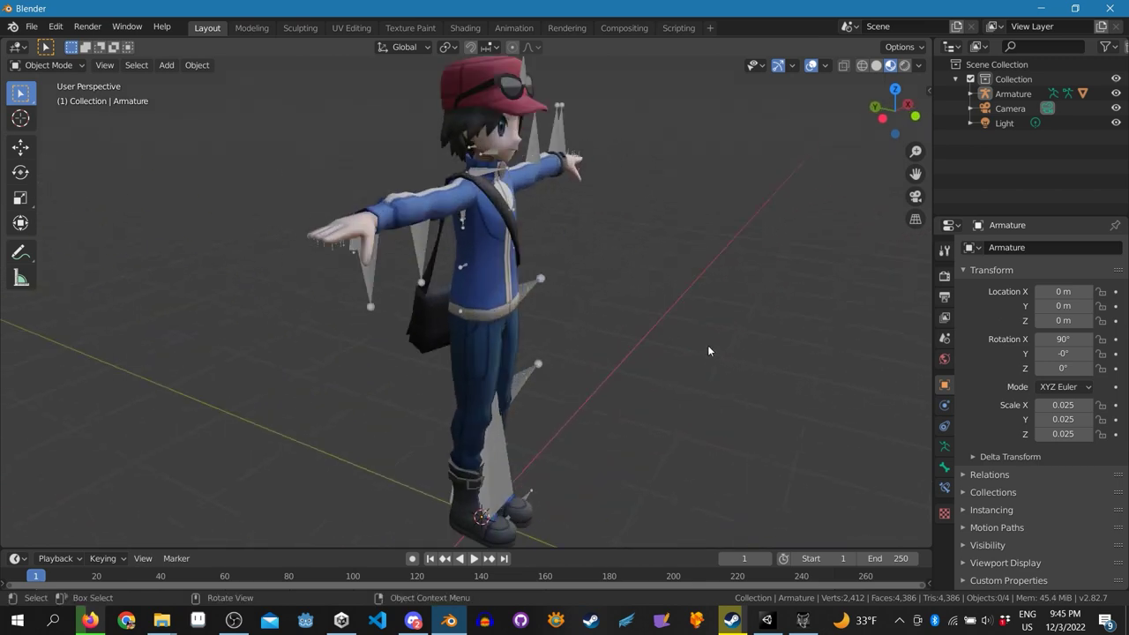
scroll(547, 273, up, 2)
scroll(562, 281, up, 2)
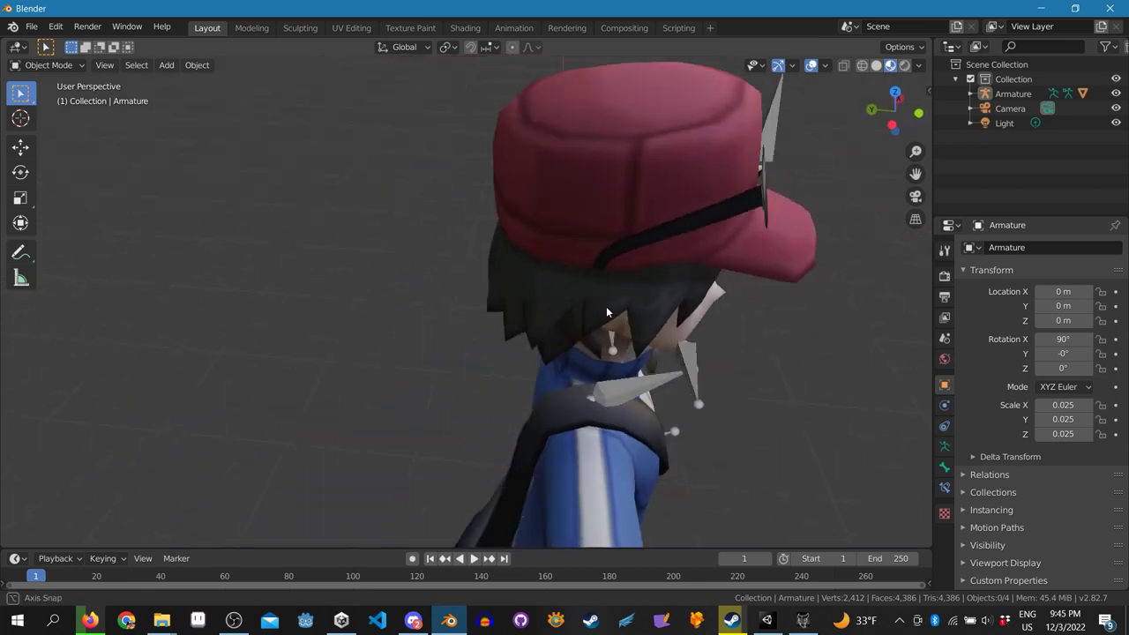
middle_drag(561, 281, 519, 288)
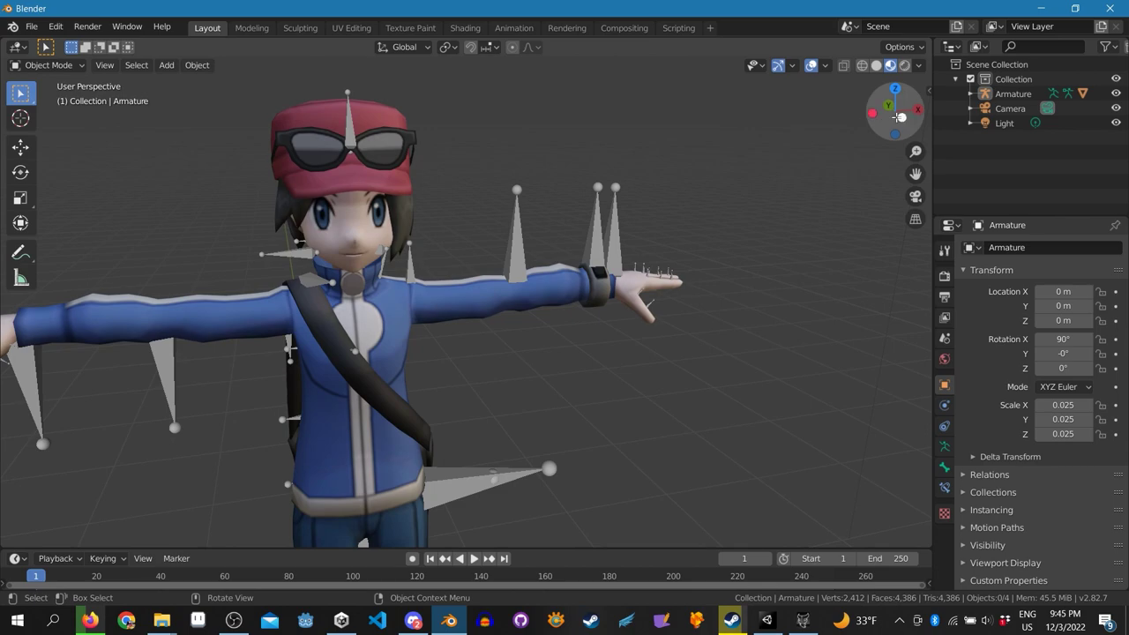
click(900, 118)
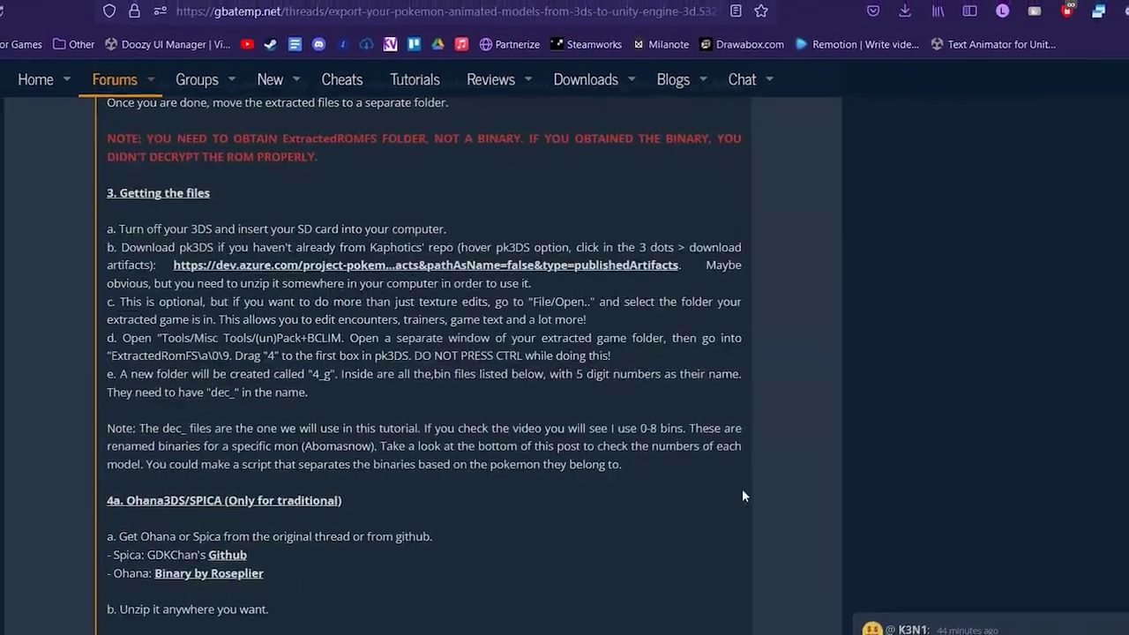
Step: Frame and orbit the 024 Arbok model in the Scene view, then show its Animation timeline
scroll(742, 496, down, 3)
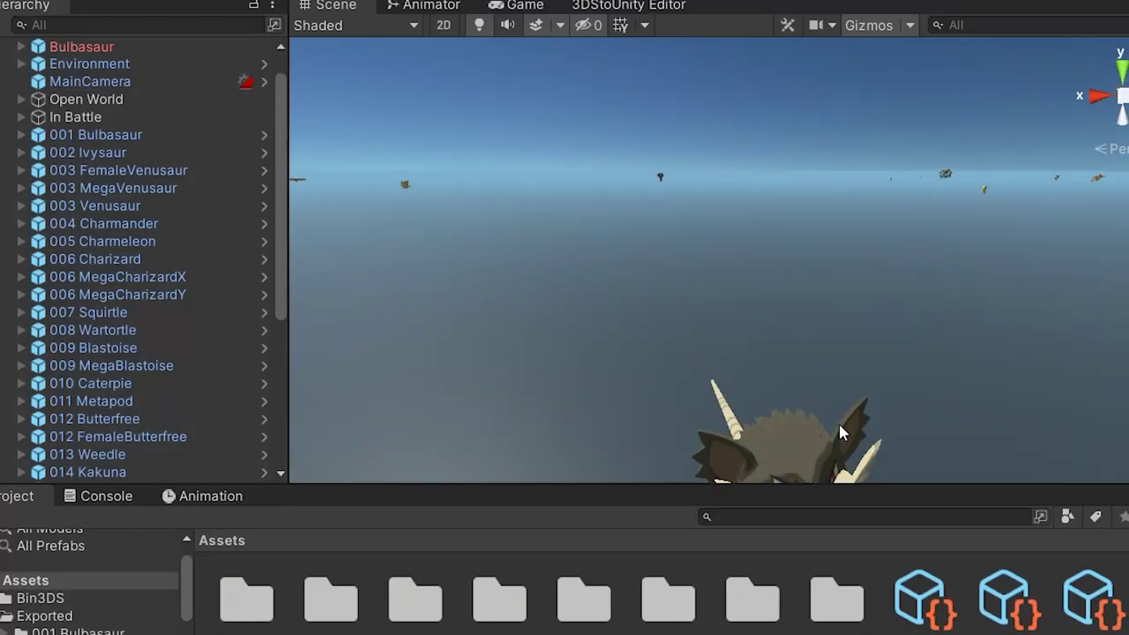
key(f)
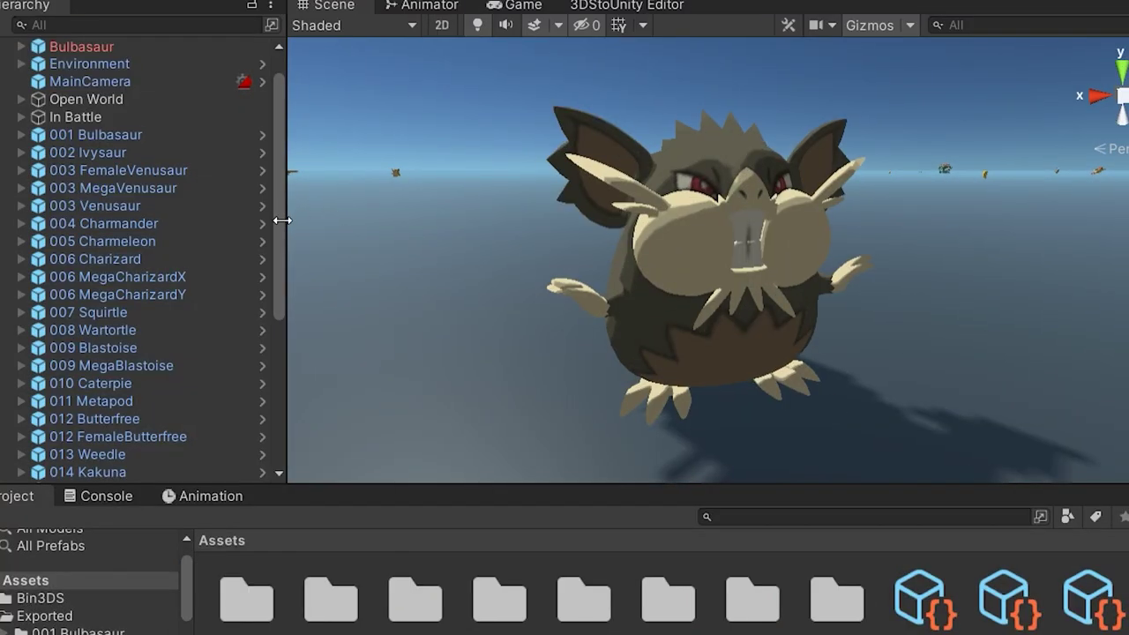
scroll(282, 267, down, 2)
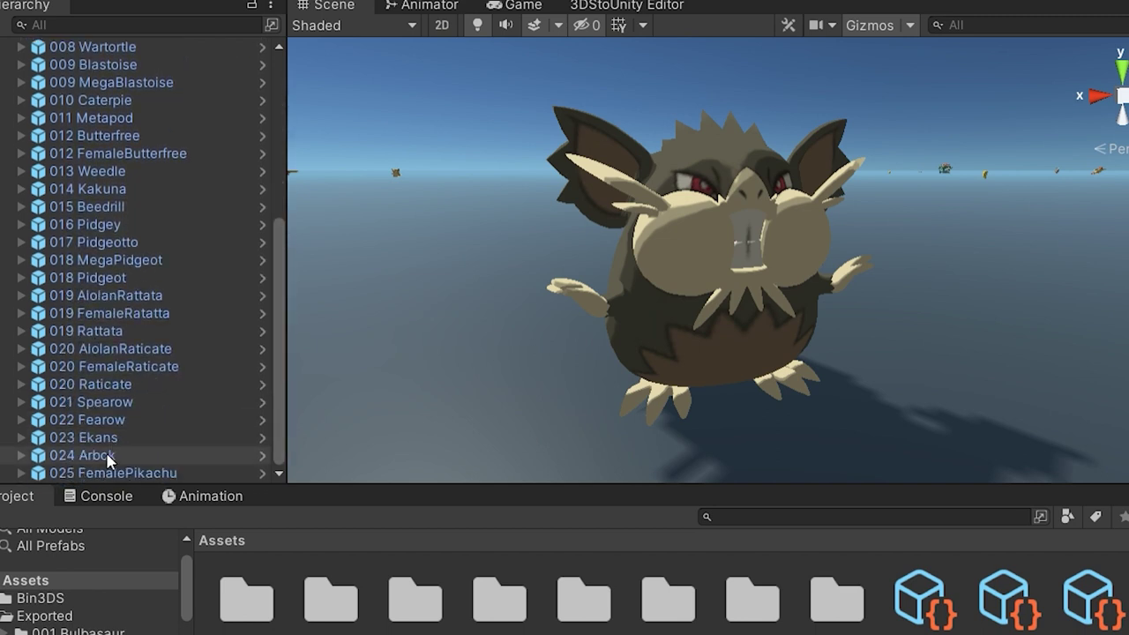
double_click(109, 457)
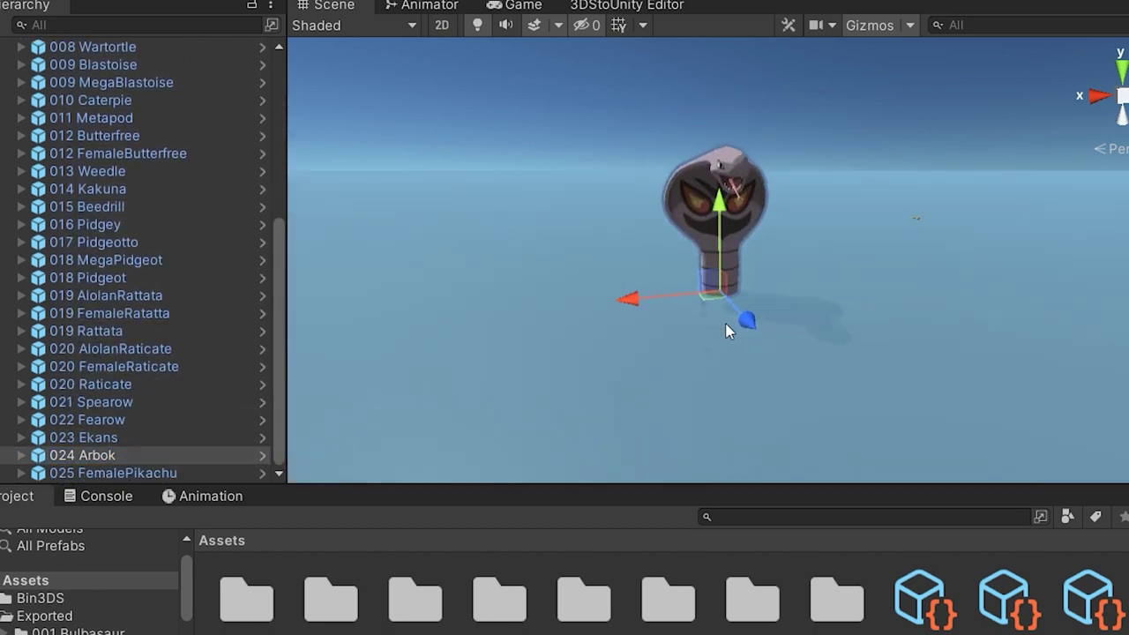
scroll(745, 312, up, 5)
scroll(745, 312, down, 4)
mouse_move(745, 312)
middle_down()
mouse_move(651, 233)
mouse_move(996, 236)
middle_up()
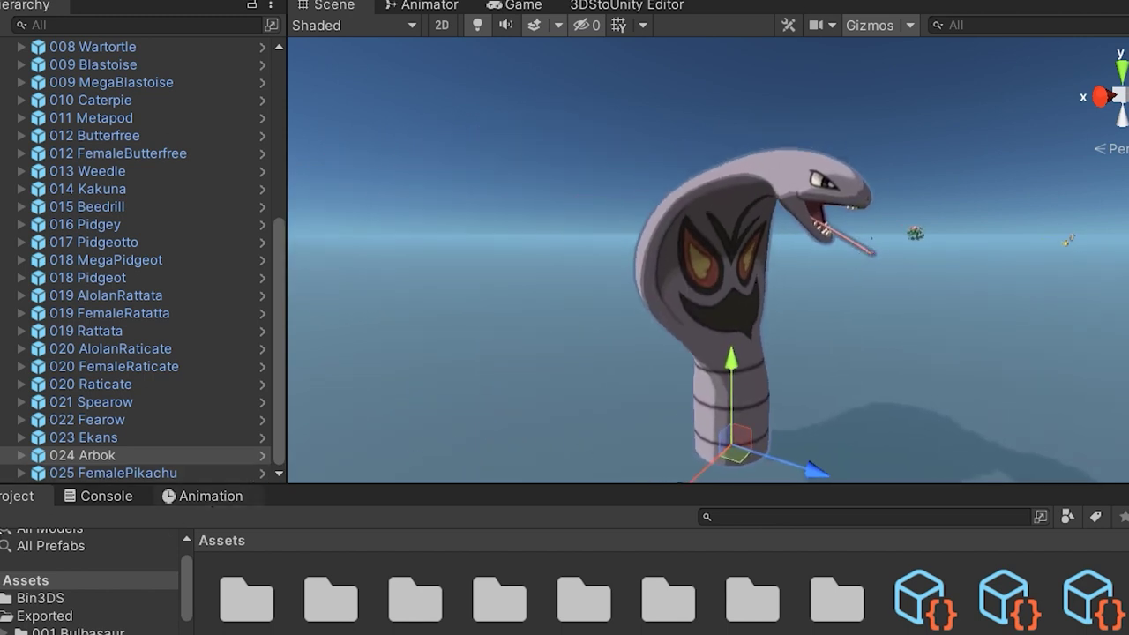
click(203, 495)
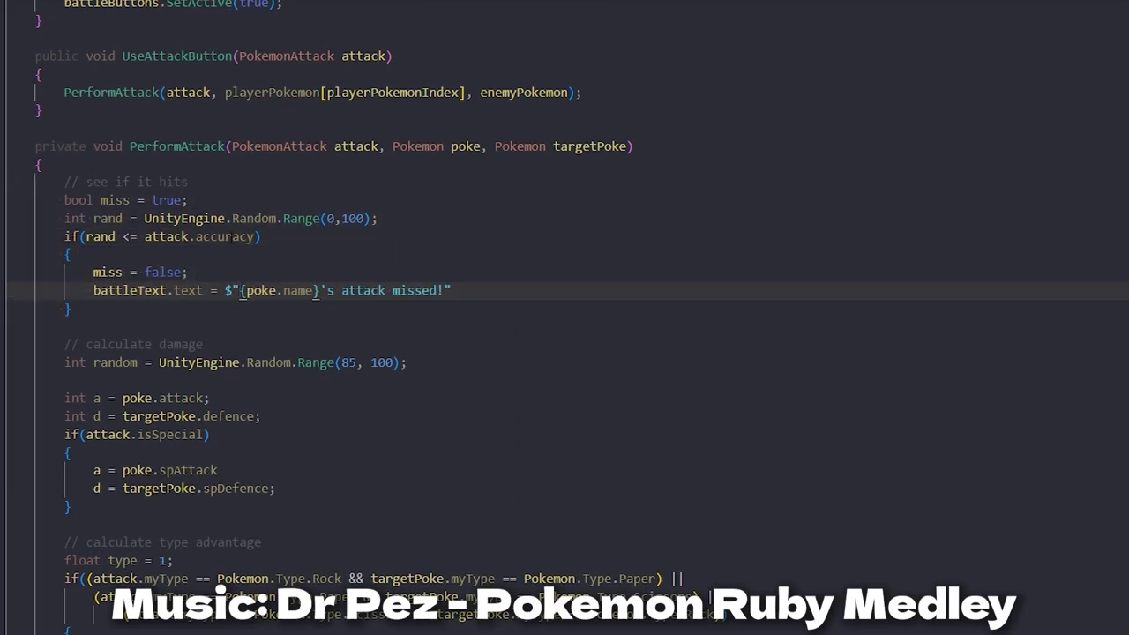
Step: Scroll through PerformAttack to the type-advantage and damage-formula code
scroll(467, 231, down, 1)
scroll(494, 240, down, 2)
scroll(522, 250, down, 1)
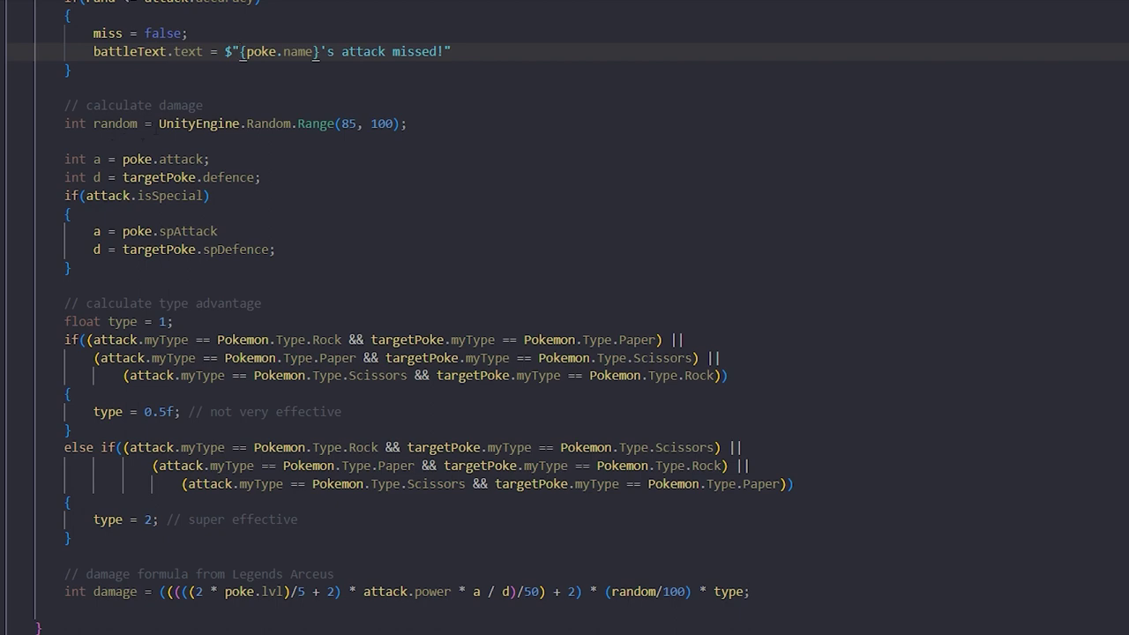
scroll(316, 53, down, 2)
scroll(315, 53, up, 1)
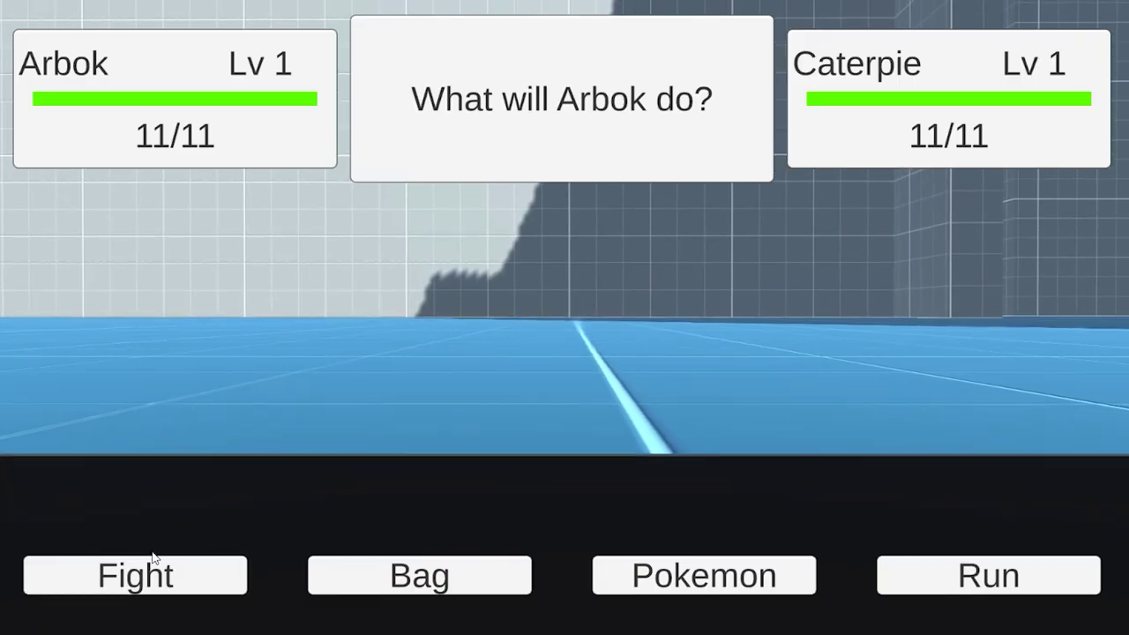
Step: Hit Caterpie with Flamethrower across repeated battles, then switch Arbok out for Ivysaur
click(130, 473)
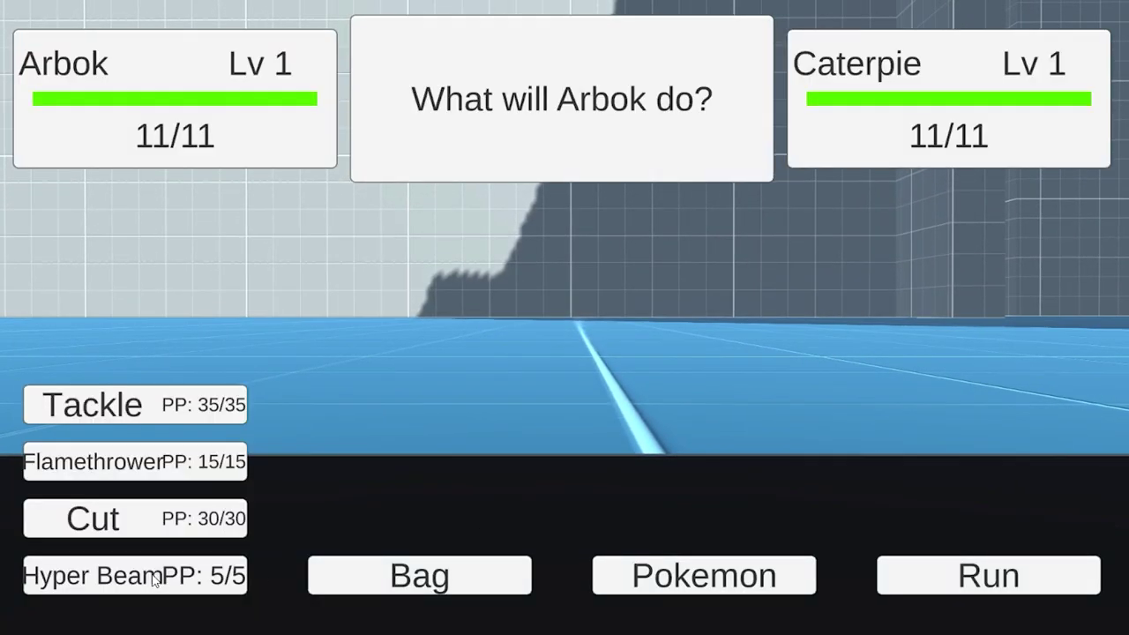
click(126, 477)
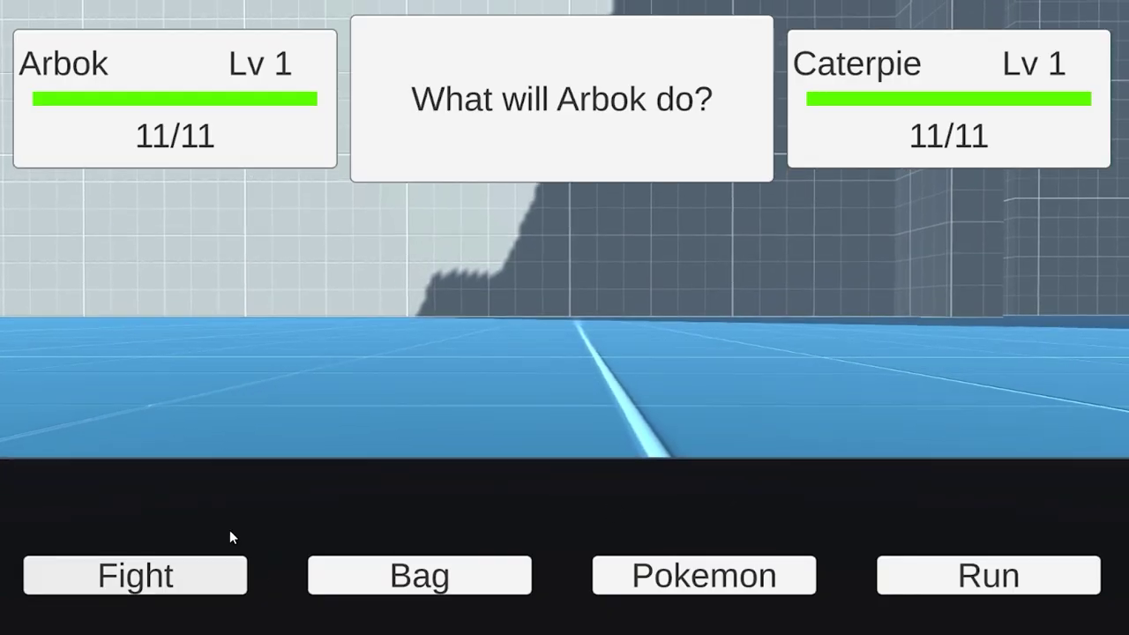
click(153, 579)
click(130, 473)
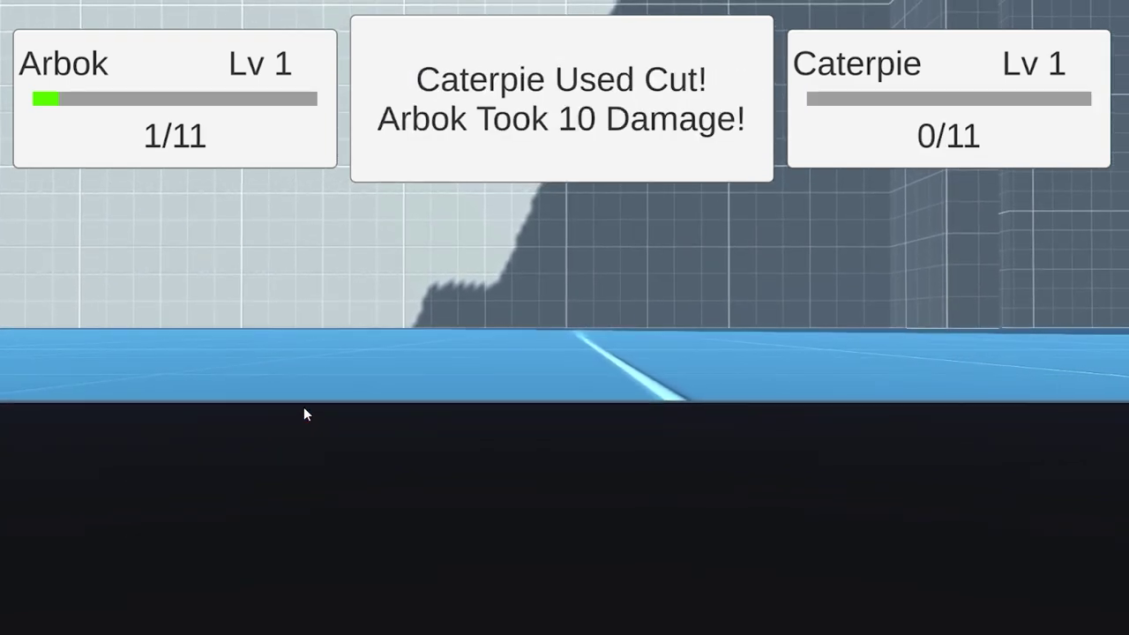
click(706, 574)
click(703, 462)
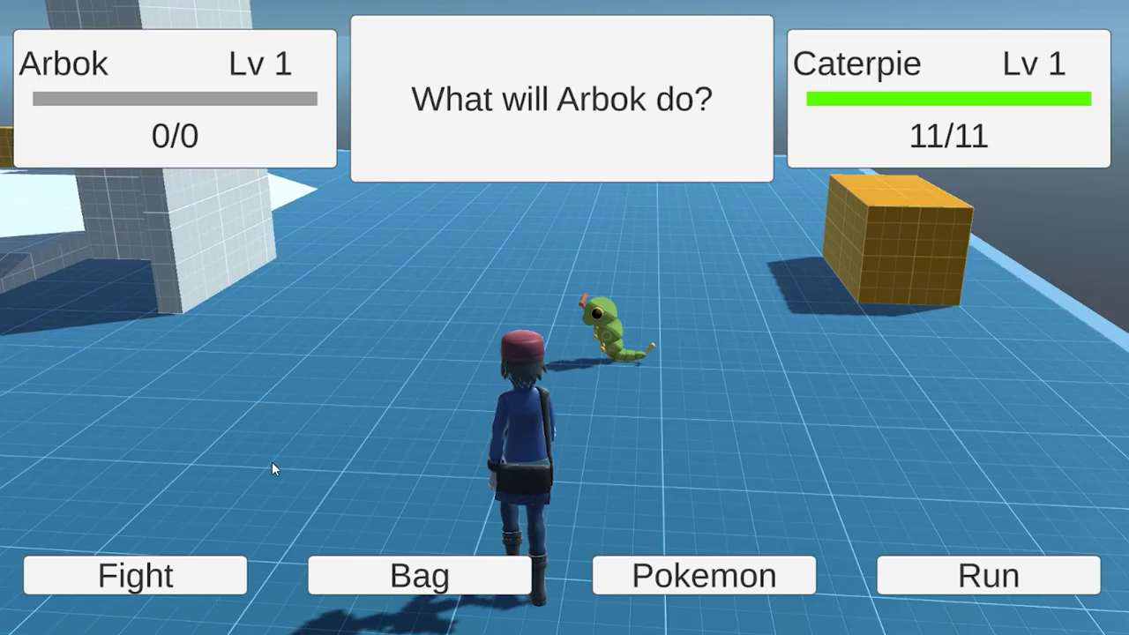
Step: Knock out Caterpie with Flamethrower, run and jump to another Caterpie, and Flamethrower it too
click(174, 586)
click(119, 469)
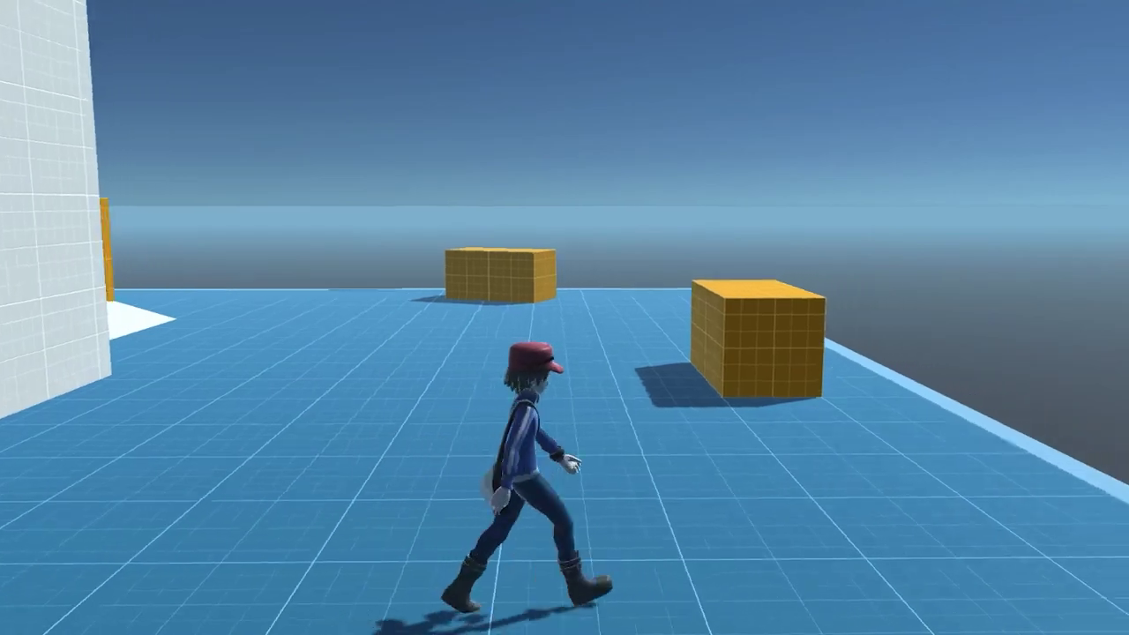
key(space)
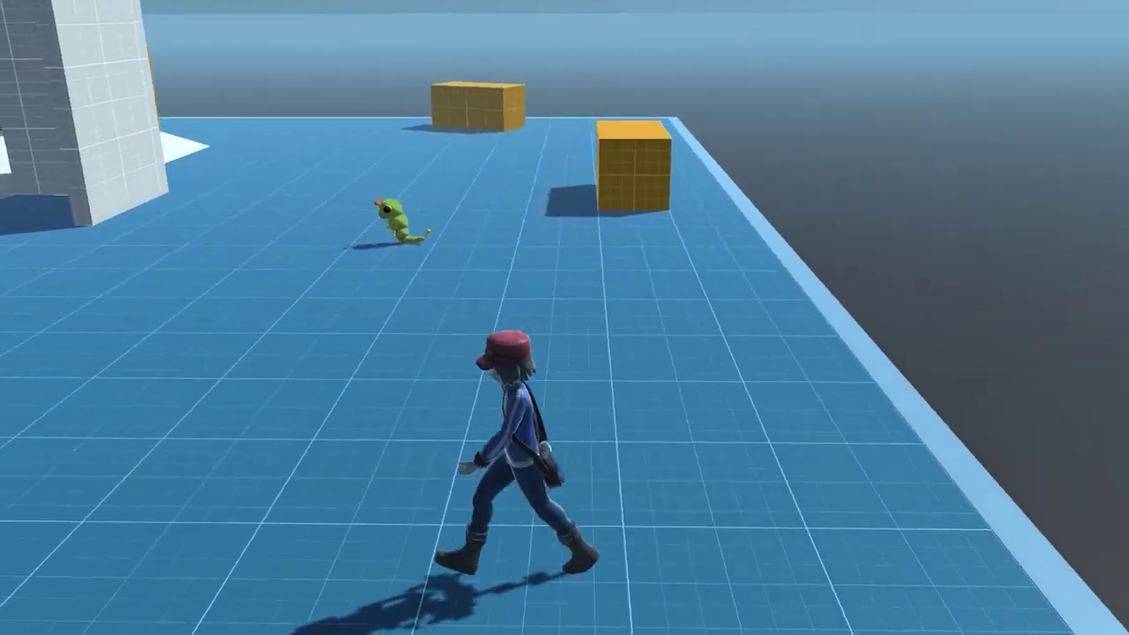
key(w)
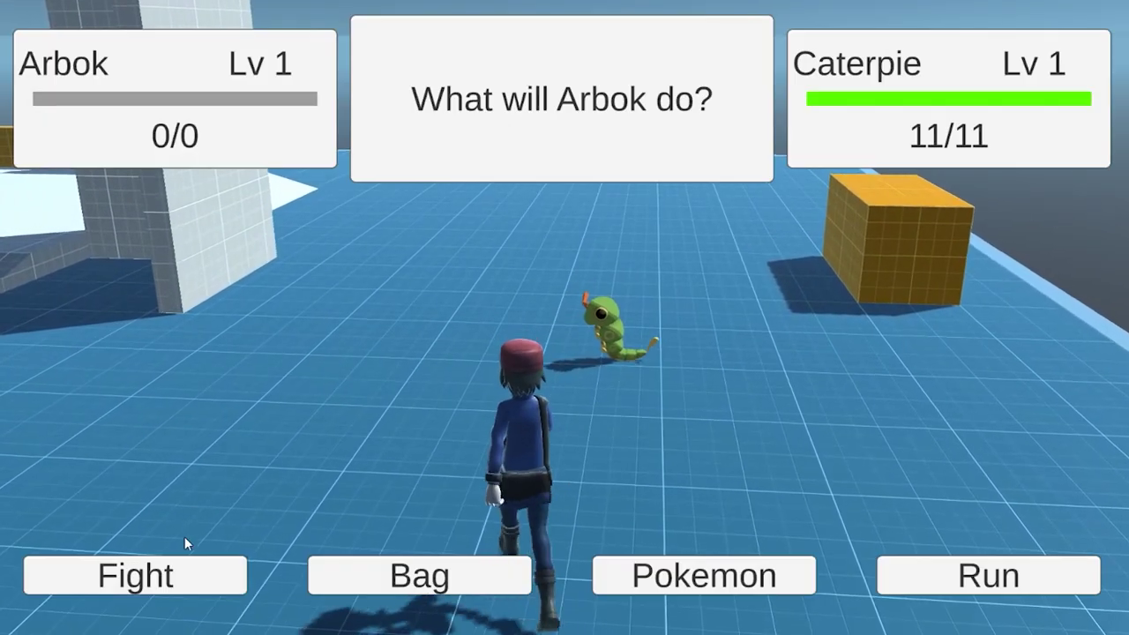
click(173, 580)
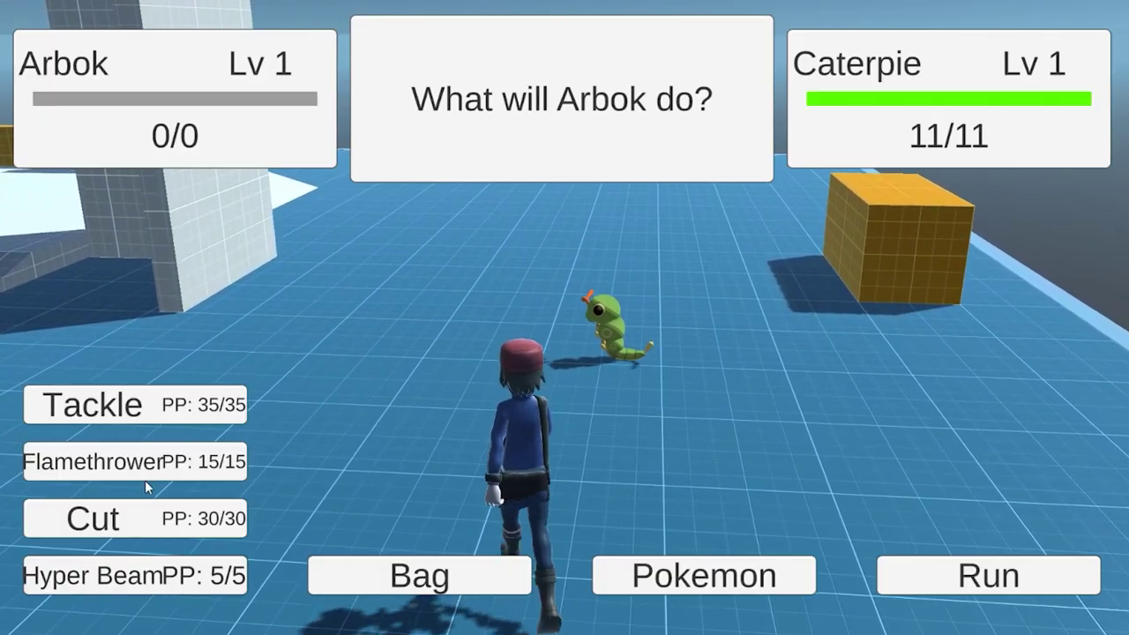
click(120, 475)
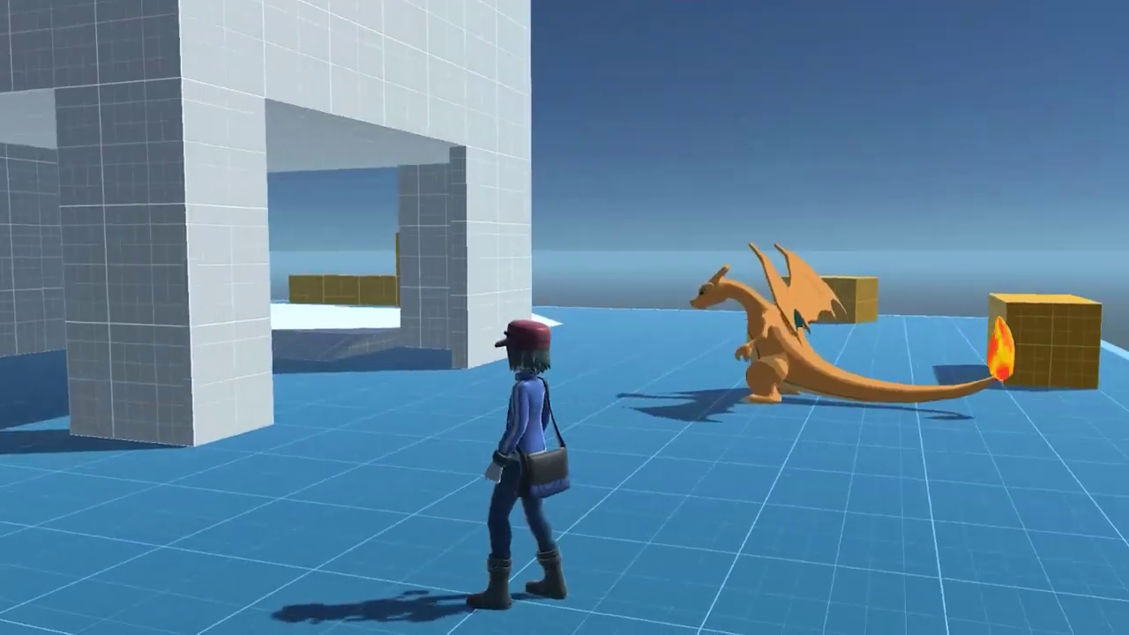
Step: Run into the wild Charizard and blast it with Hyper Beam
key(s)
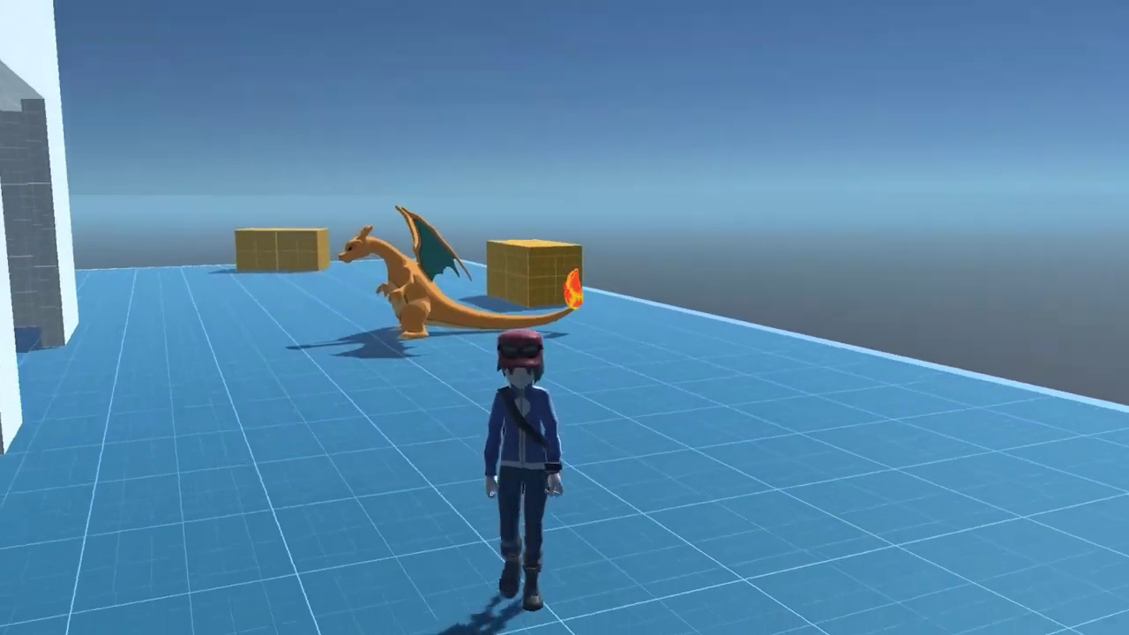
key(w)
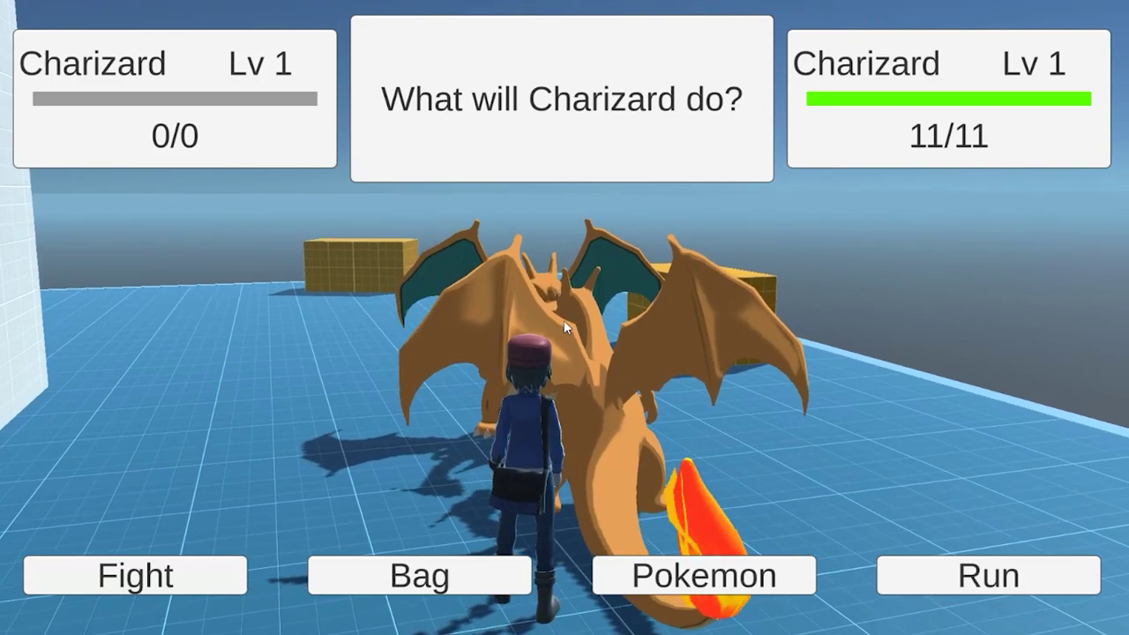
click(212, 569)
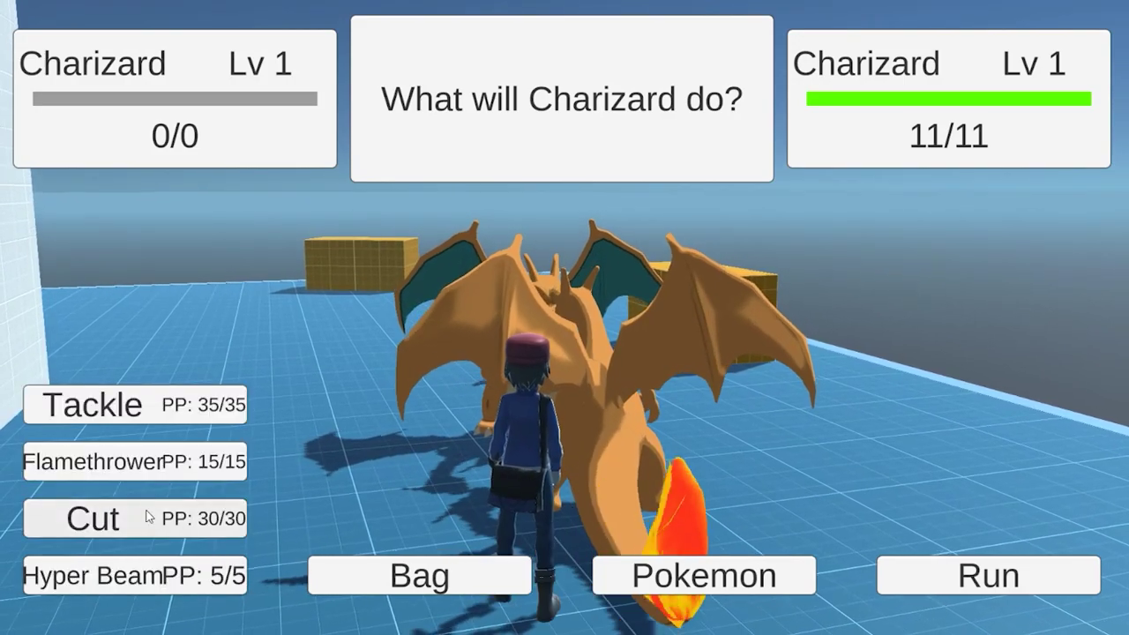
click(101, 568)
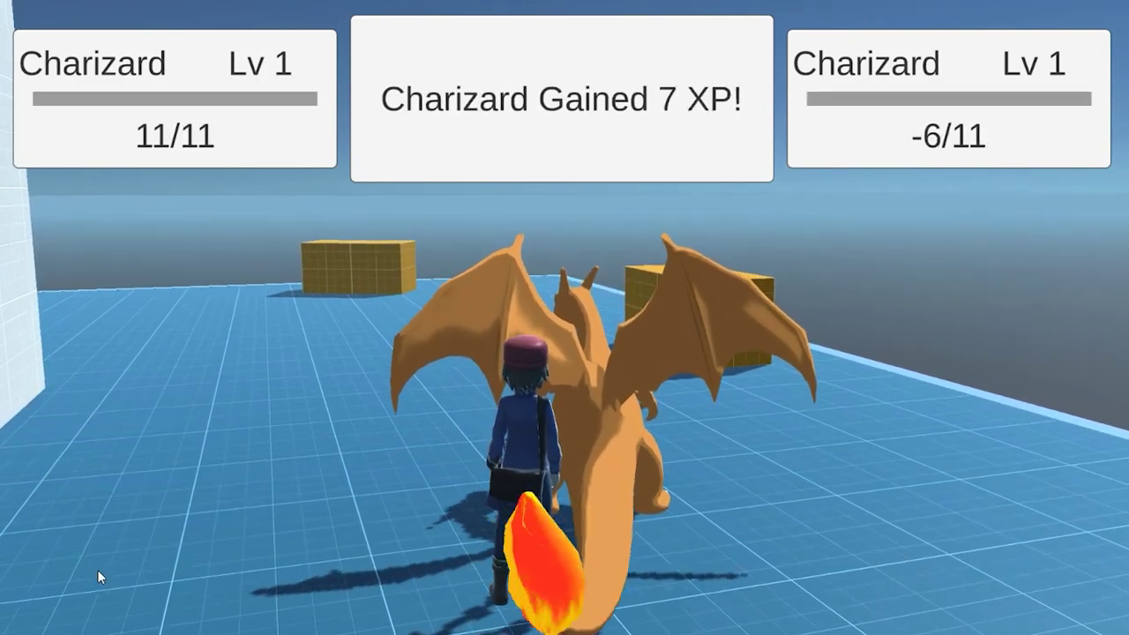
Step: Battle Charizard again using Cut, then hit Pikachu with Flamethrower for 5 damage
key(w)
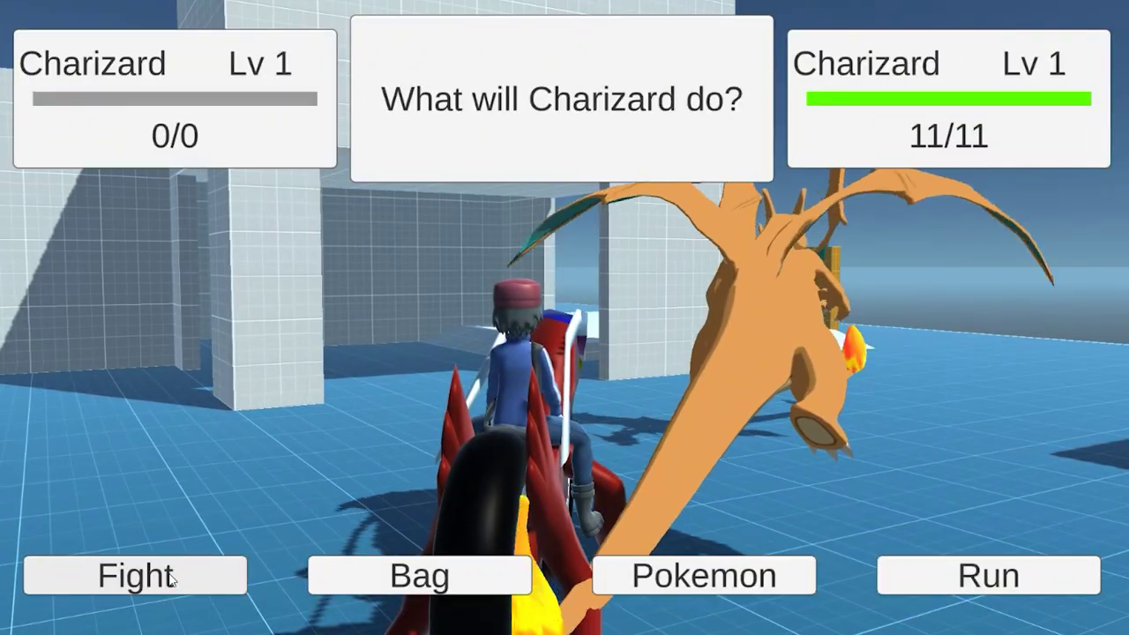
click(172, 577)
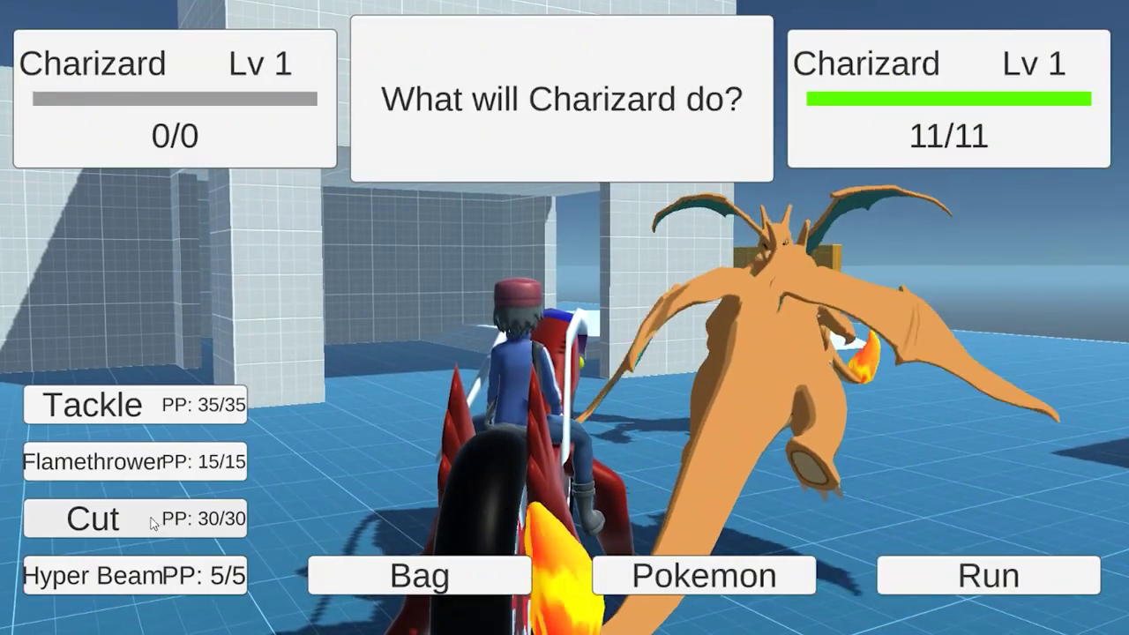
click(118, 528)
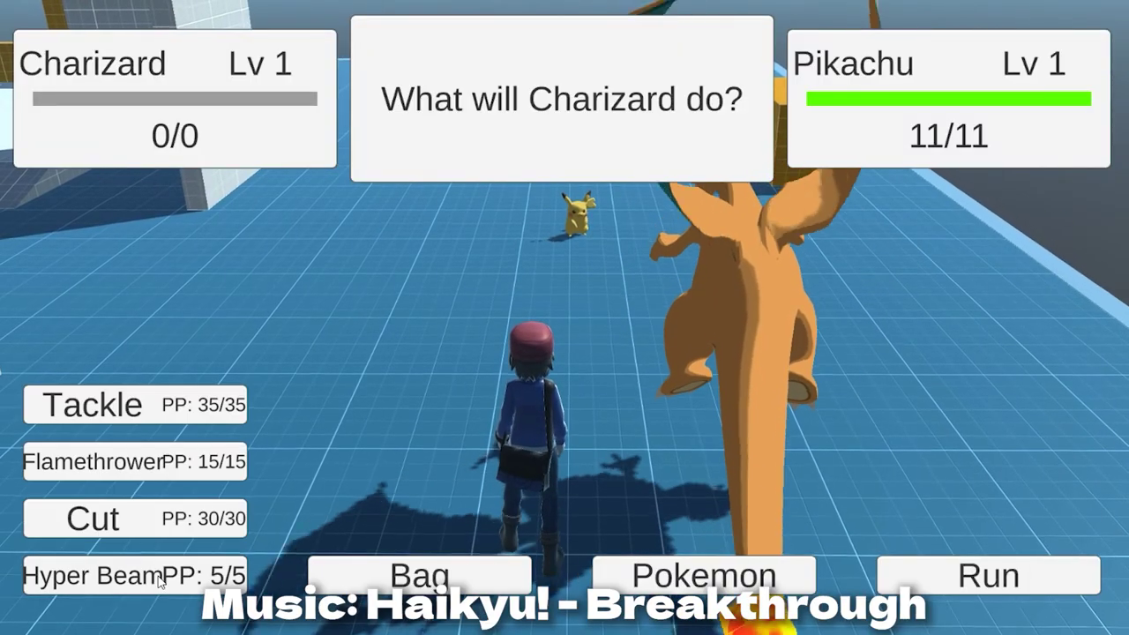
click(104, 467)
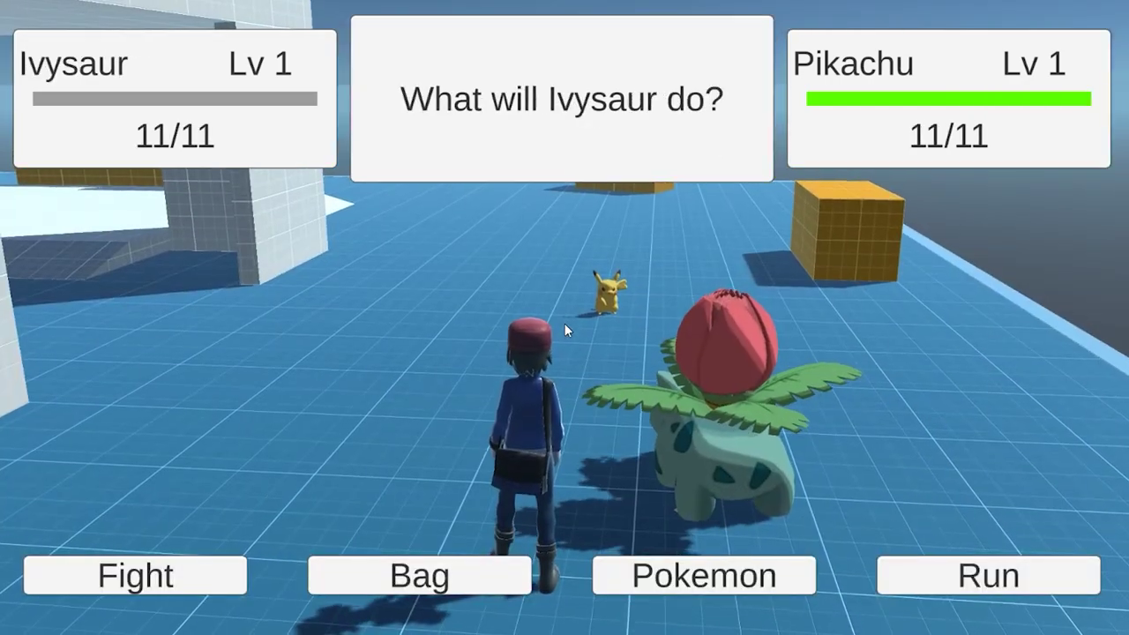
Step: Flee the Ivysaur battle, then rematch Pikachu as Charizard and Cut it to 6/11 HP
click(884, 584)
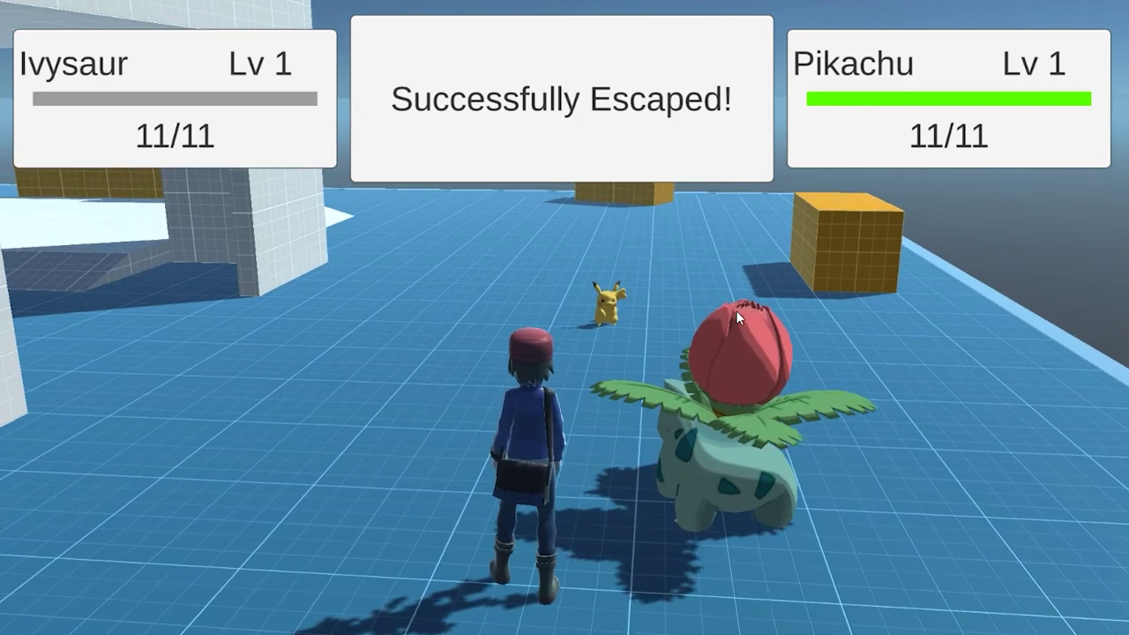
key(s)
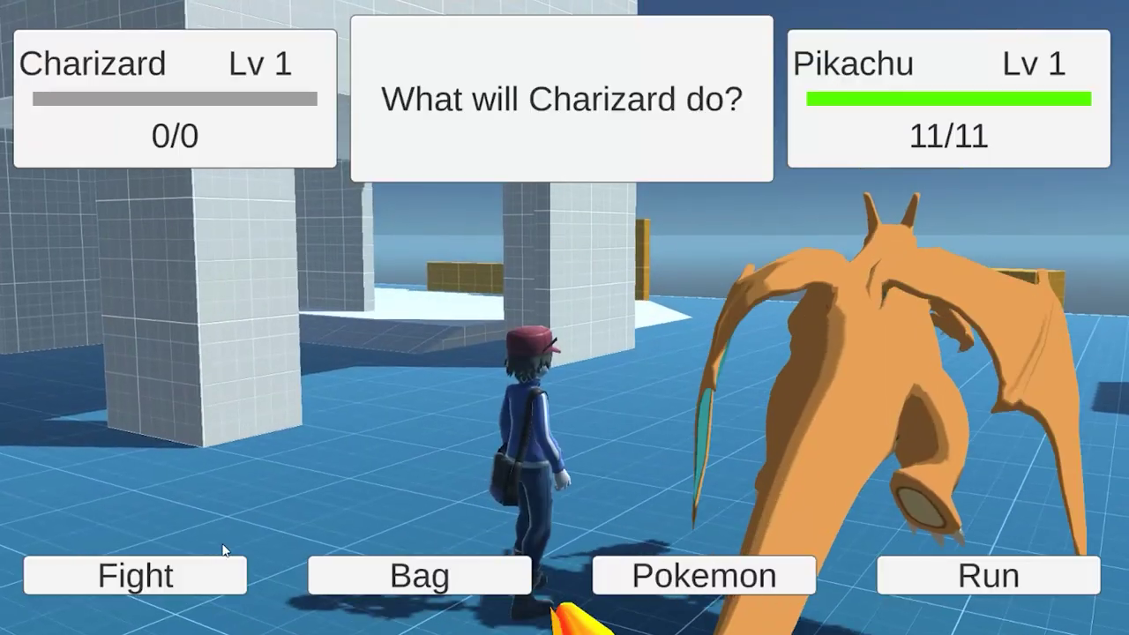
click(224, 558)
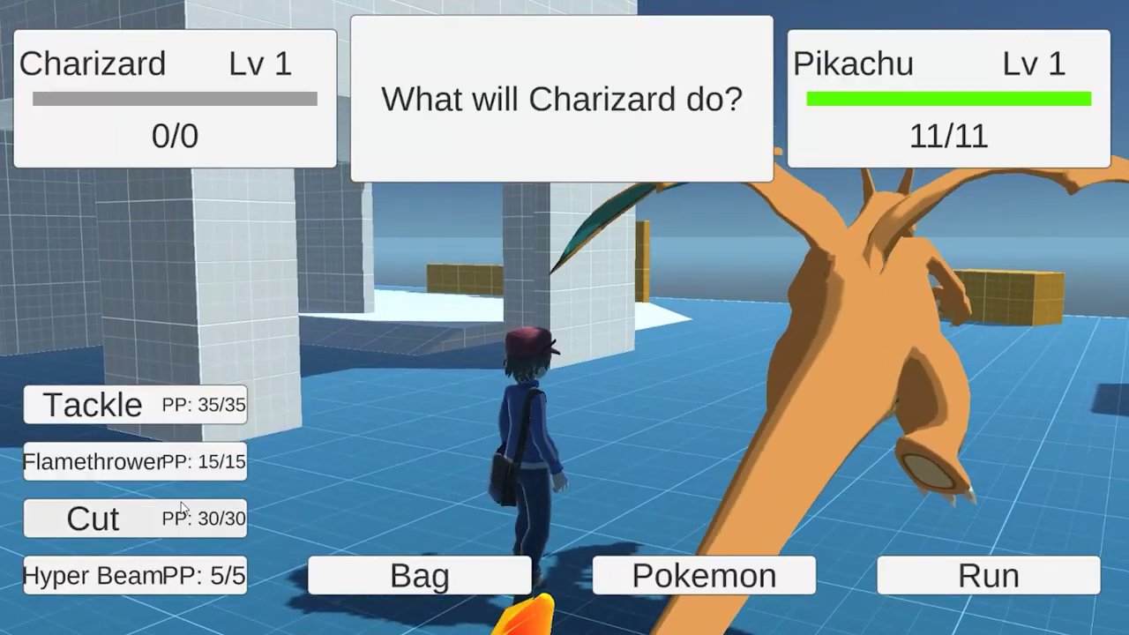
click(93, 519)
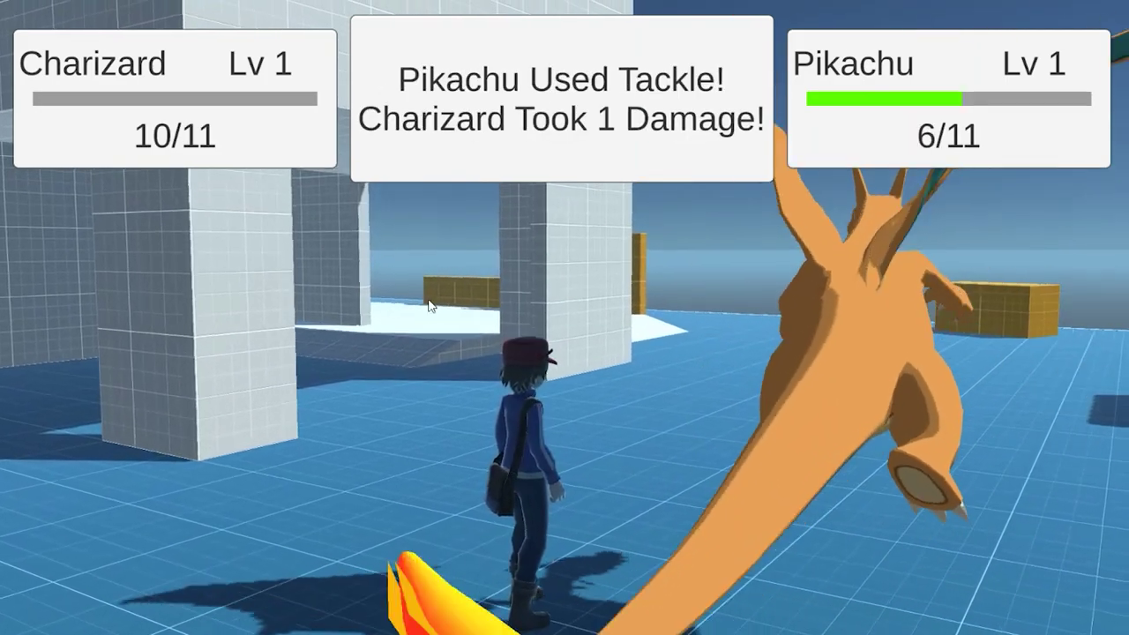
click(388, 573)
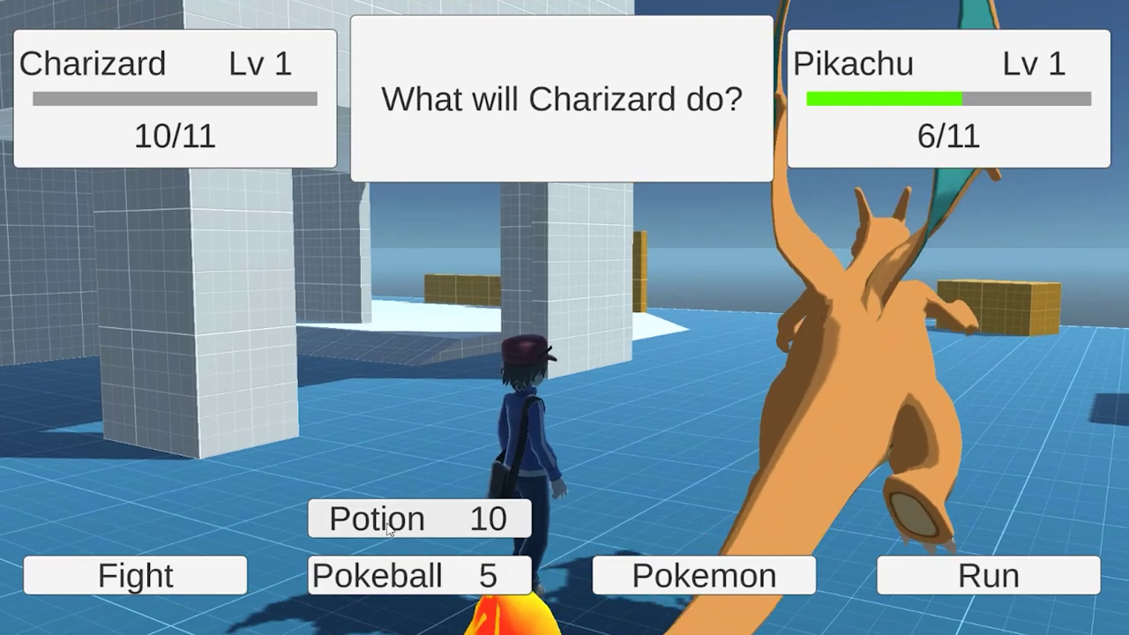
Step: Heal Charizard with a Potion, then throw a Pokeball at Pikachu from the Bag
click(388, 525)
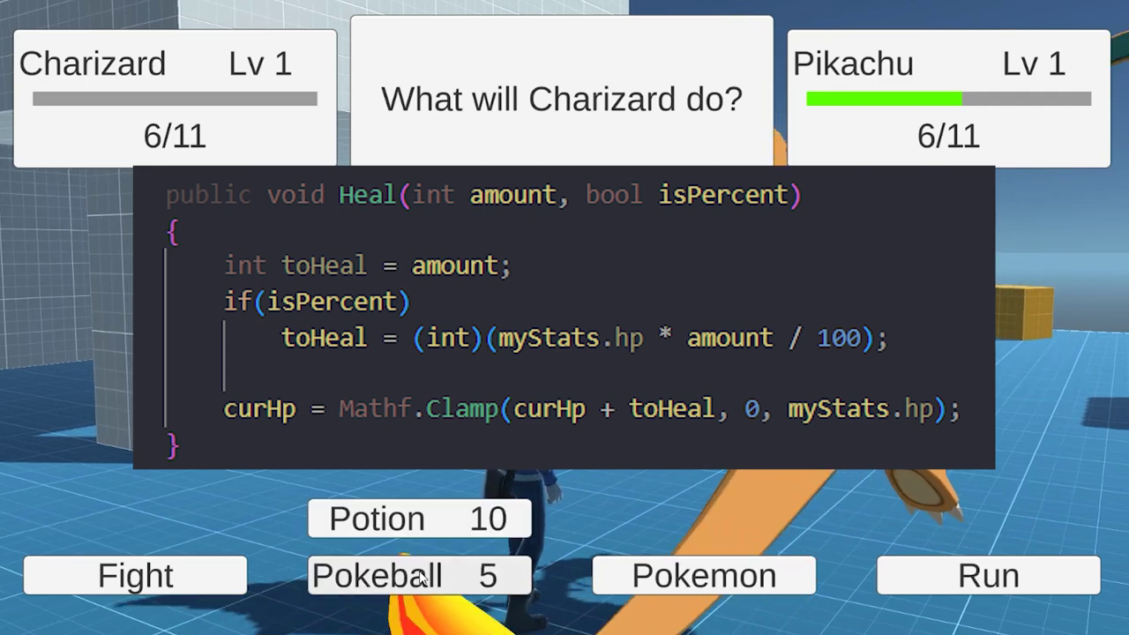
click(421, 575)
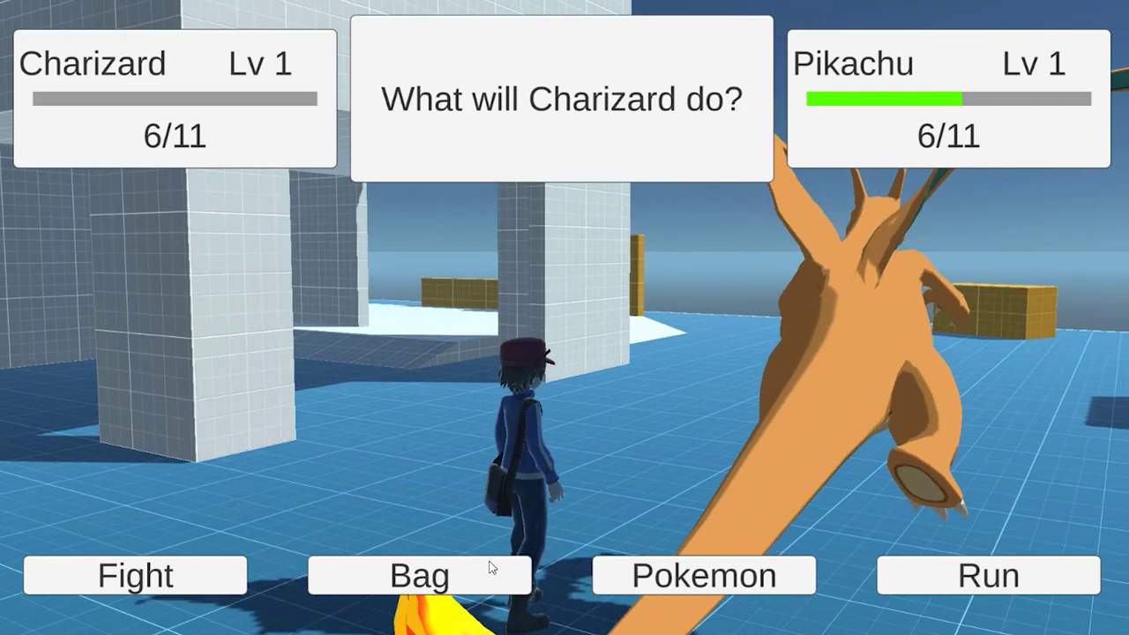
click(460, 571)
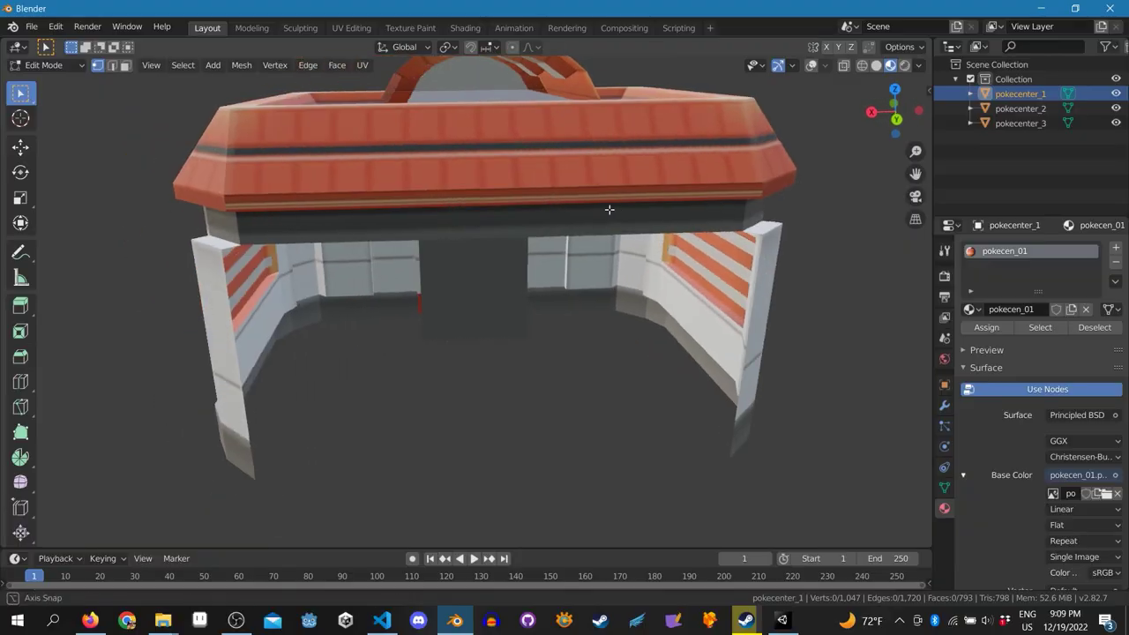
Step: Orbit around pokecenter_1 and turn on overlays to show its edit-mode edges
middle_drag(609, 209, 139, 58)
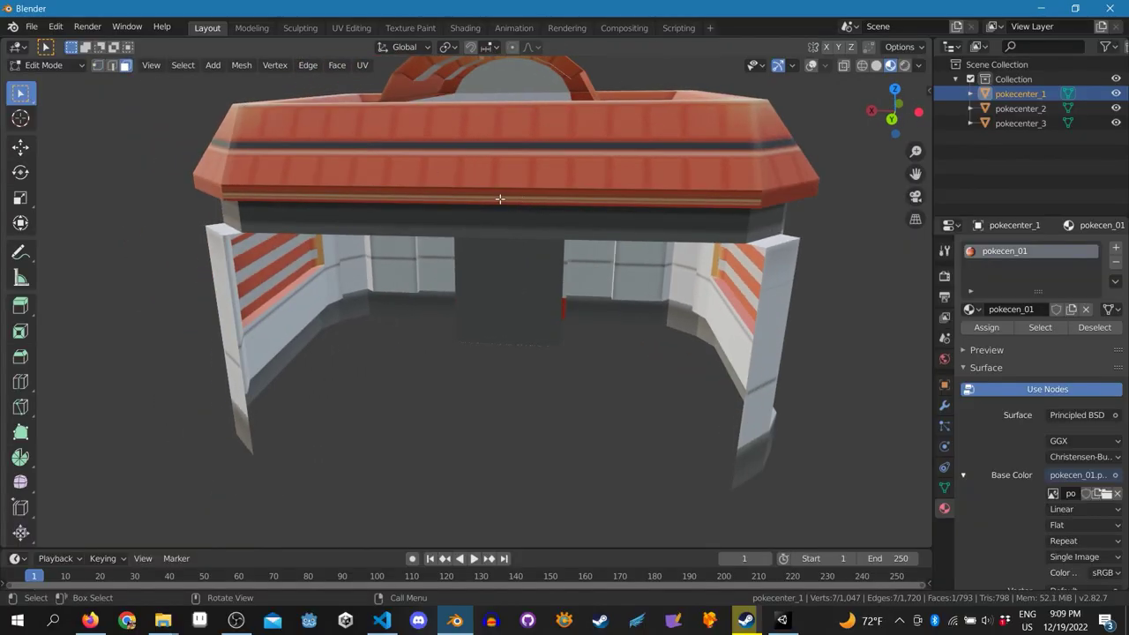
click(816, 68)
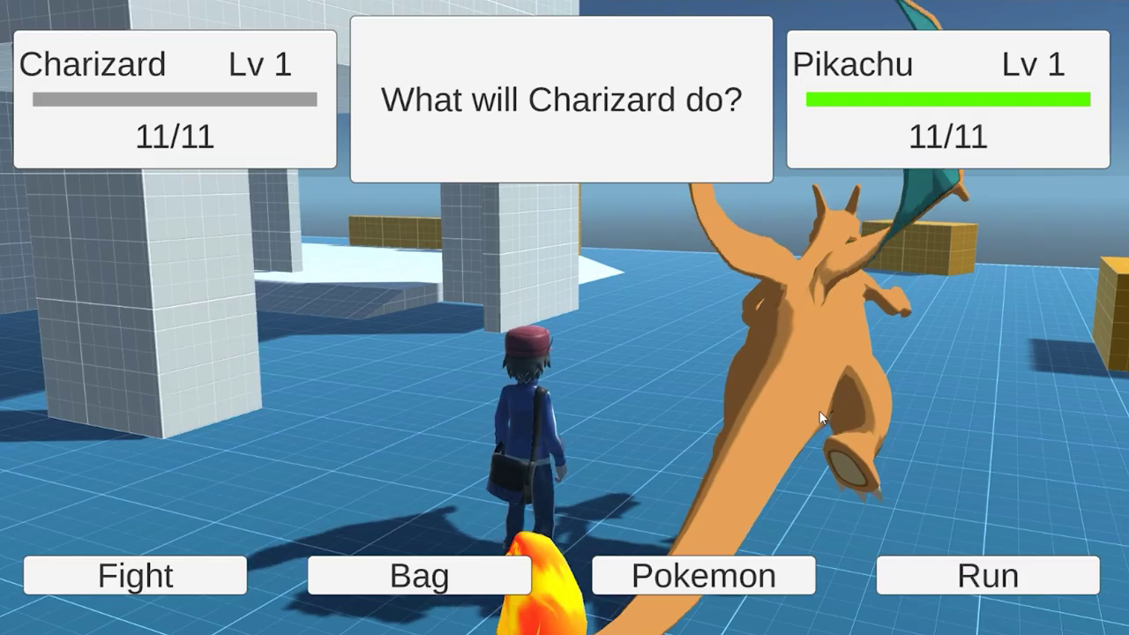
Step: Attack Pikachu with Charizard's Ember, then use a Potion from the Bag on Charizard
click(211, 577)
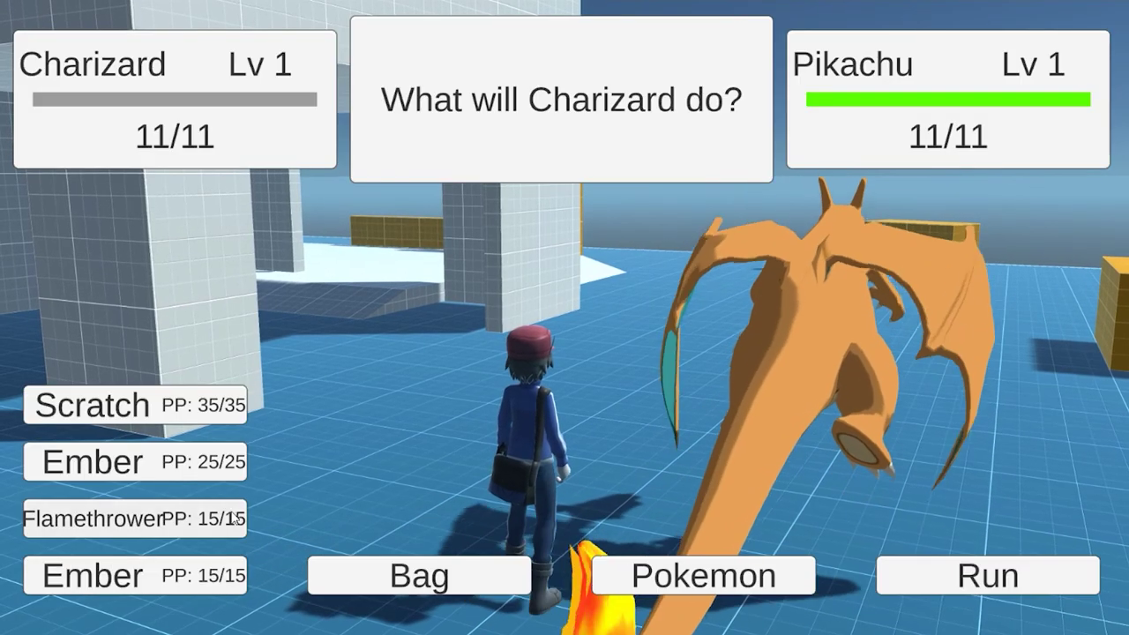
click(133, 467)
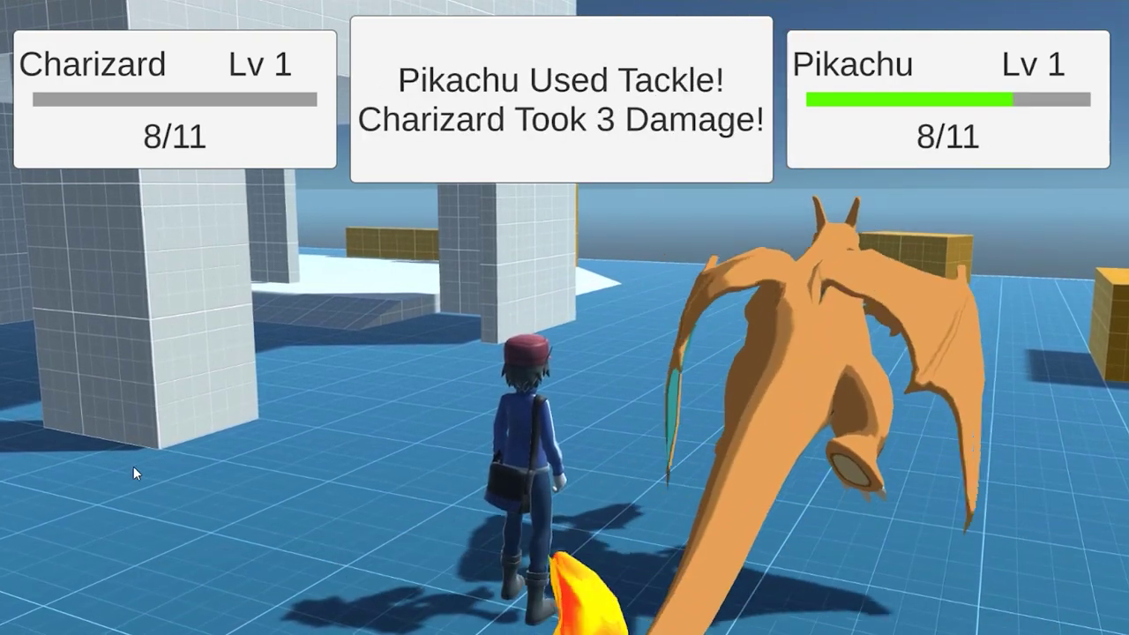
click(132, 575)
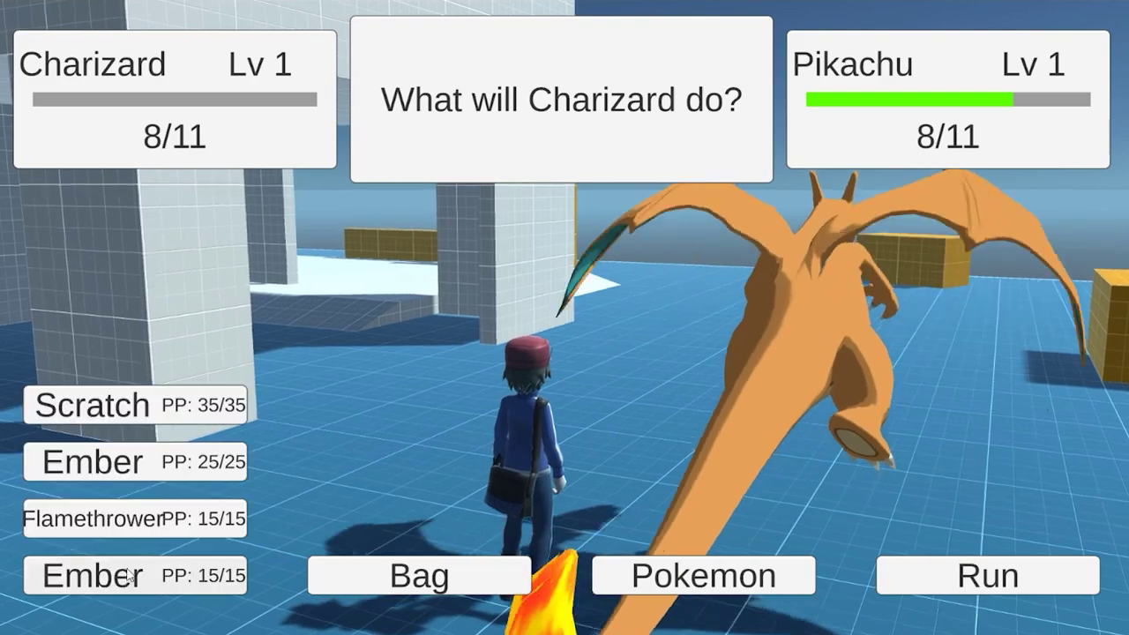
click(380, 573)
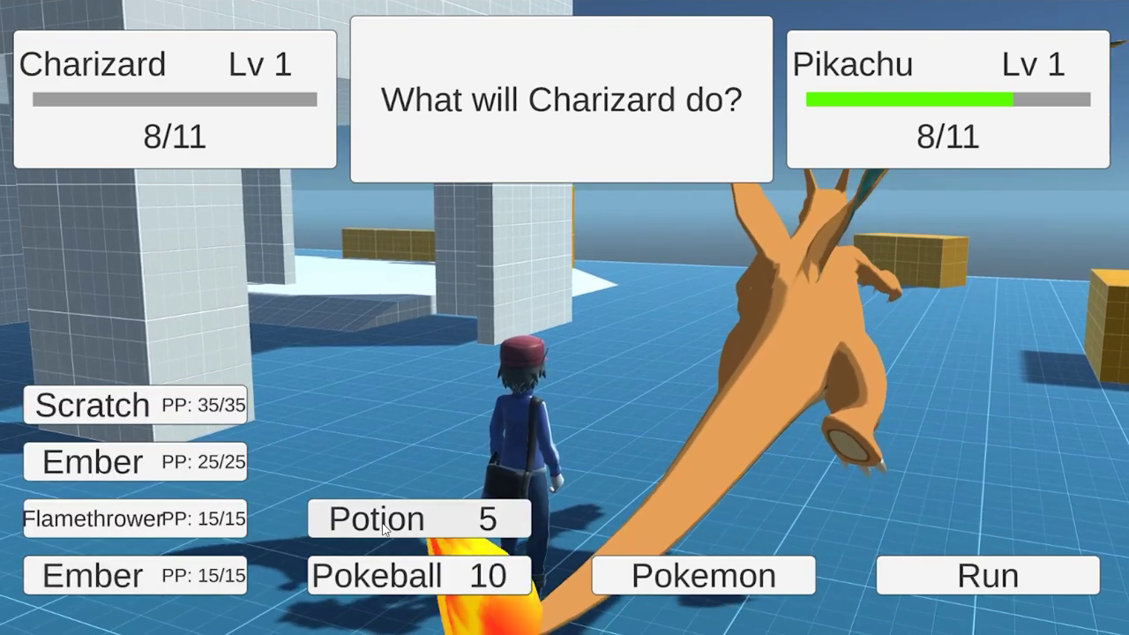
click(383, 522)
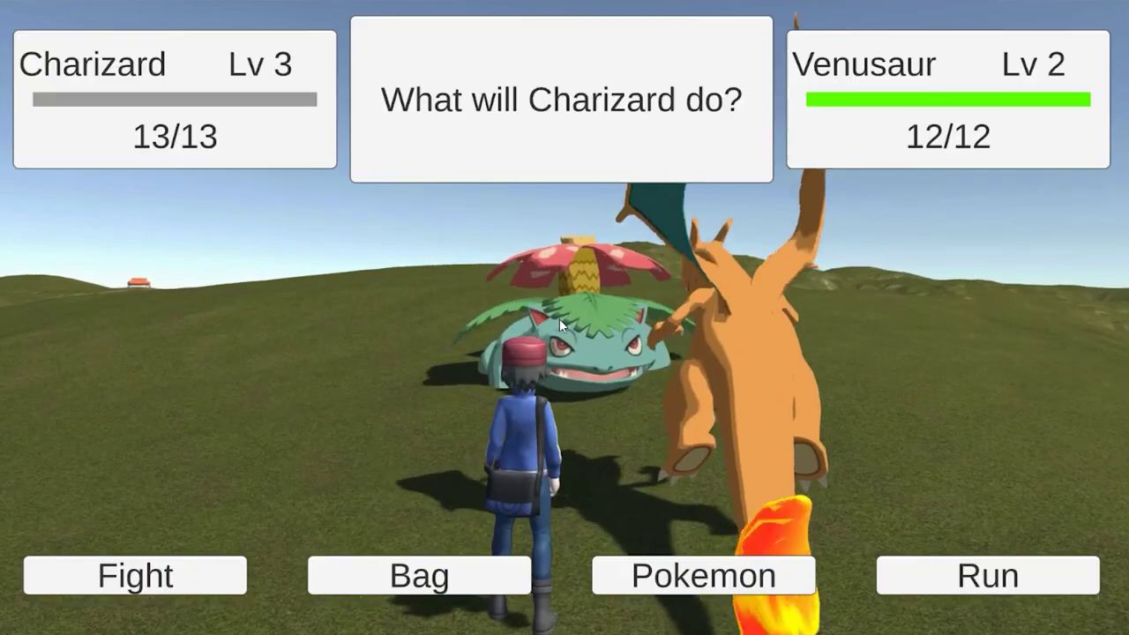
Step: Leave the Venusaur battle, mount the bike with B, and ride over the hill crest
click(159, 571)
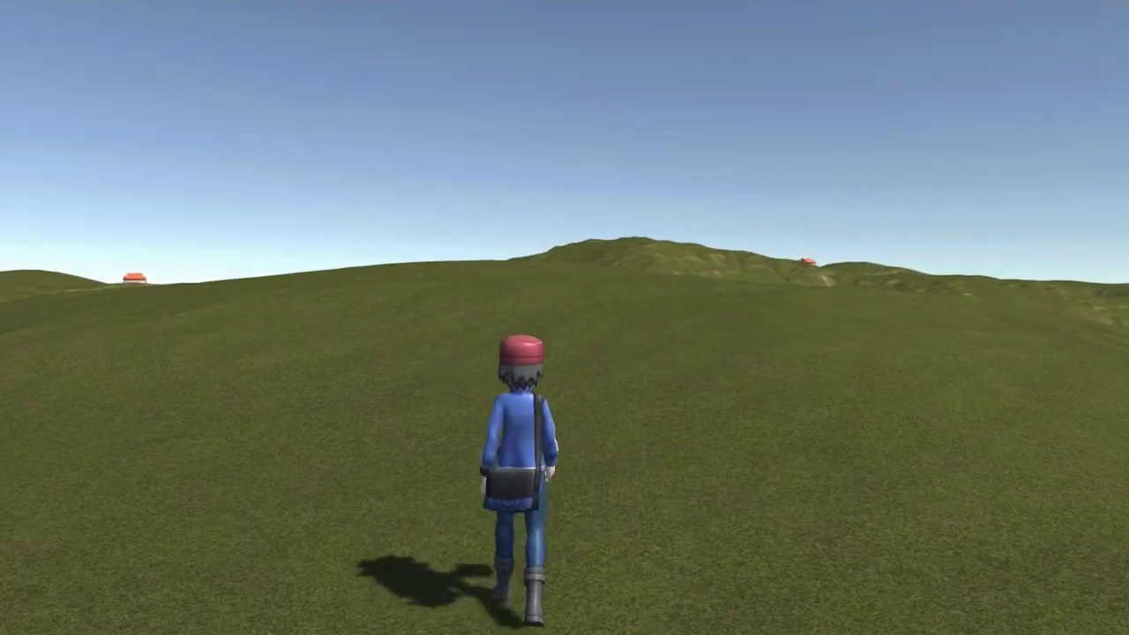
key(b)
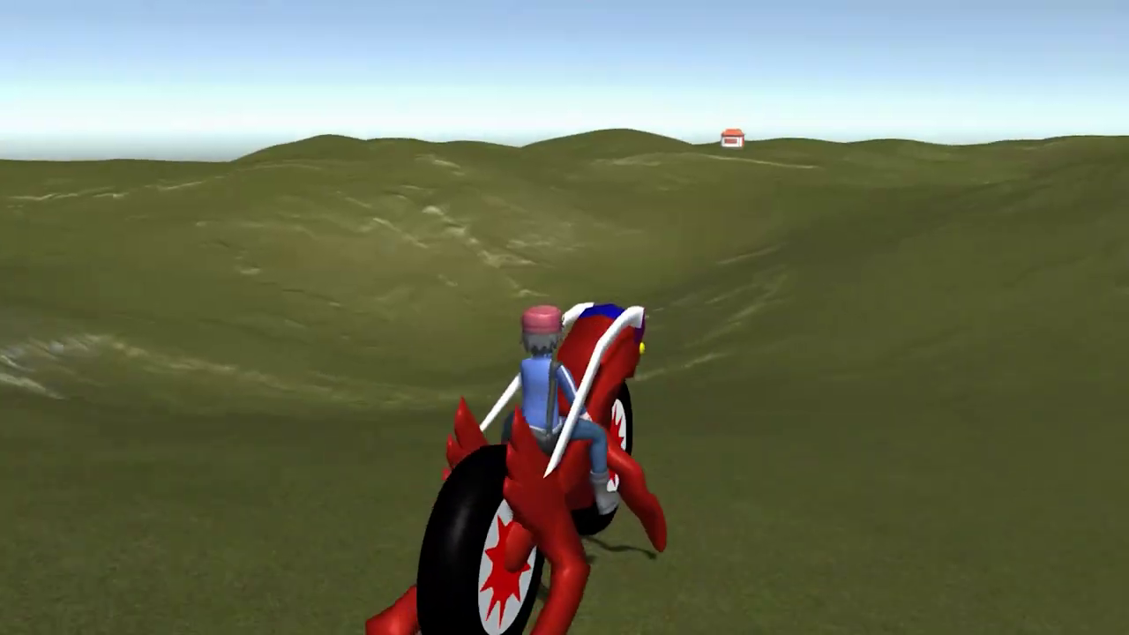
key(w)
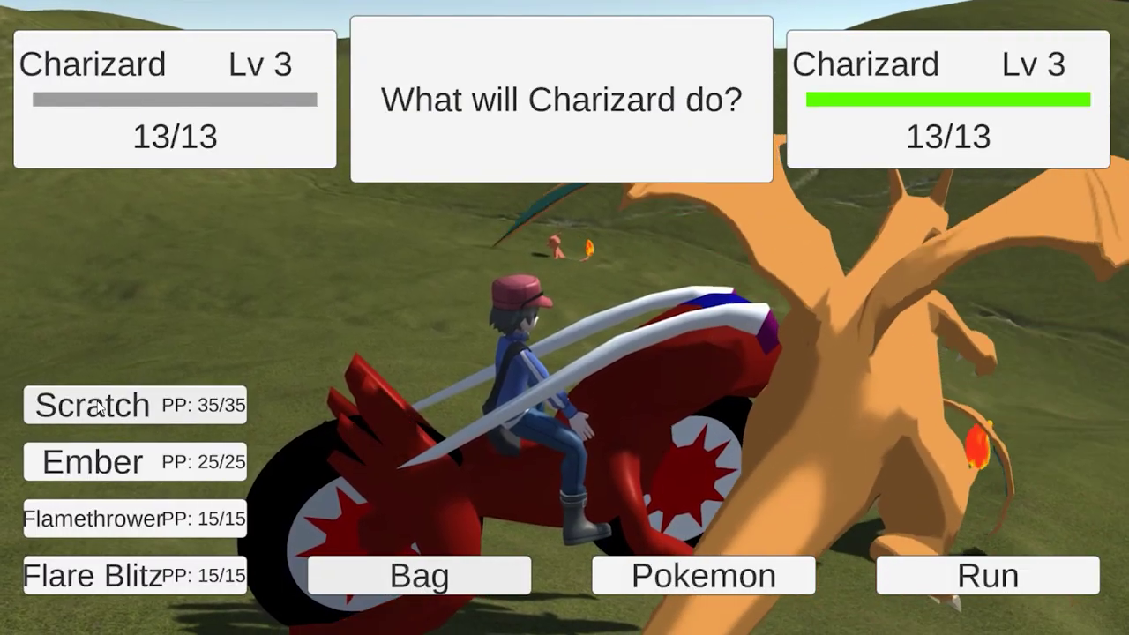
Step: Hit the opposing Charizard with Scratch repeatedly, dropping it to 1/13 HP
click(97, 402)
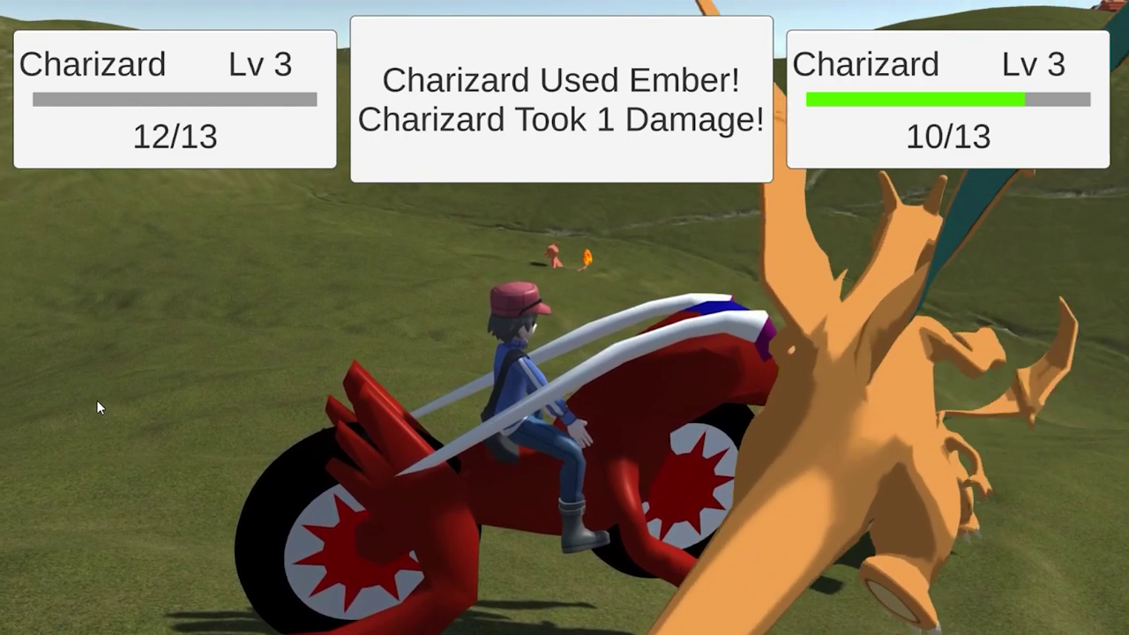
click(117, 551)
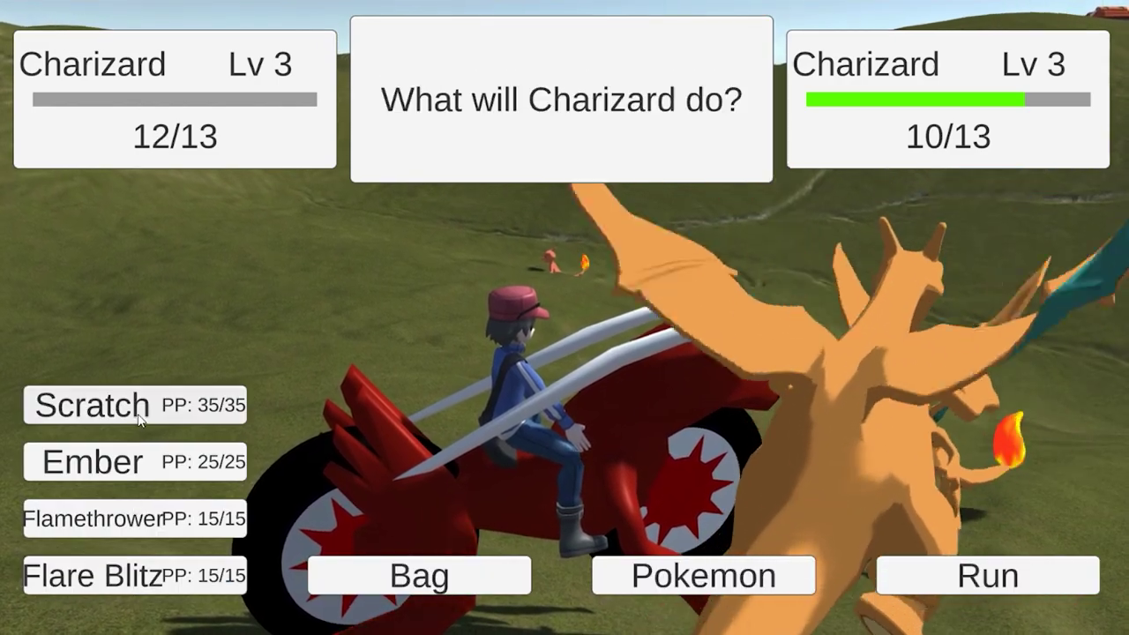
click(137, 420)
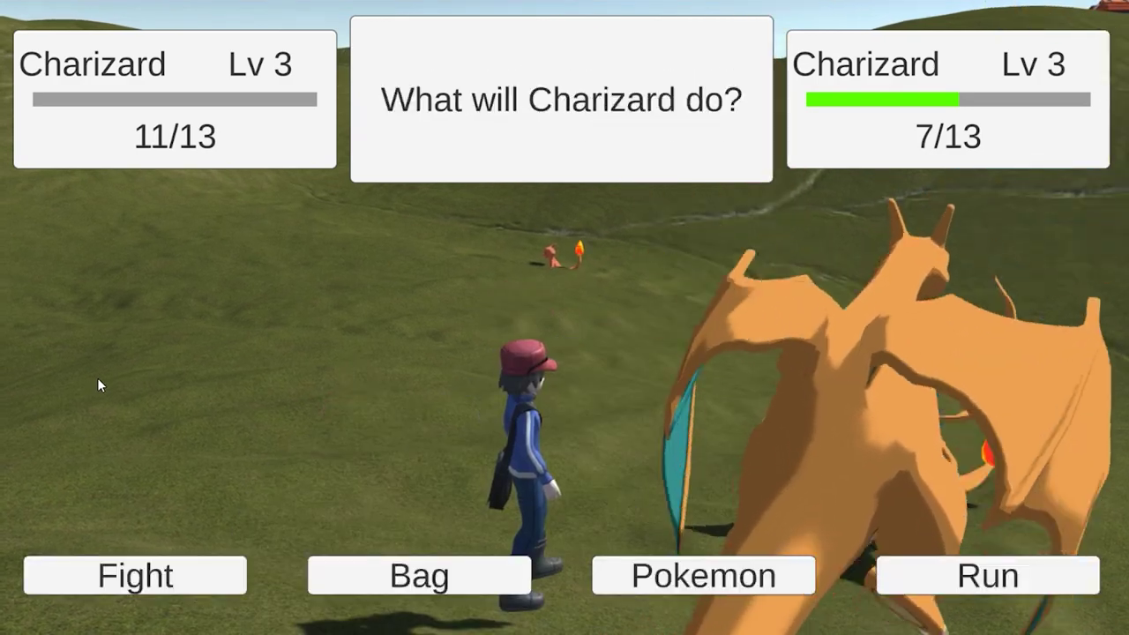
click(135, 575)
click(138, 414)
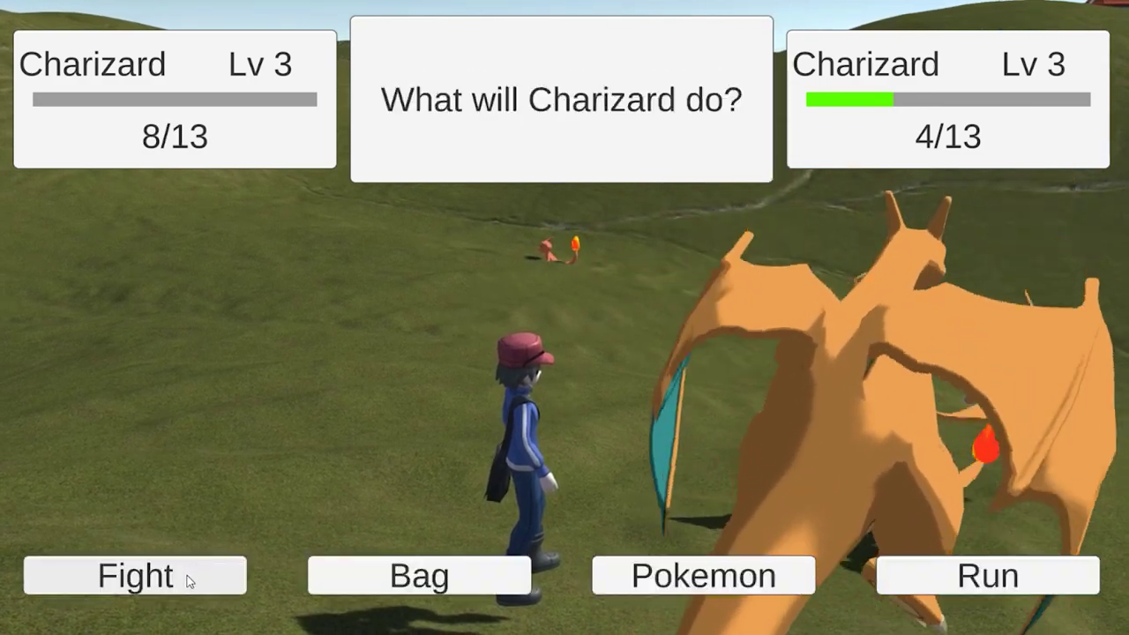
click(187, 579)
click(175, 403)
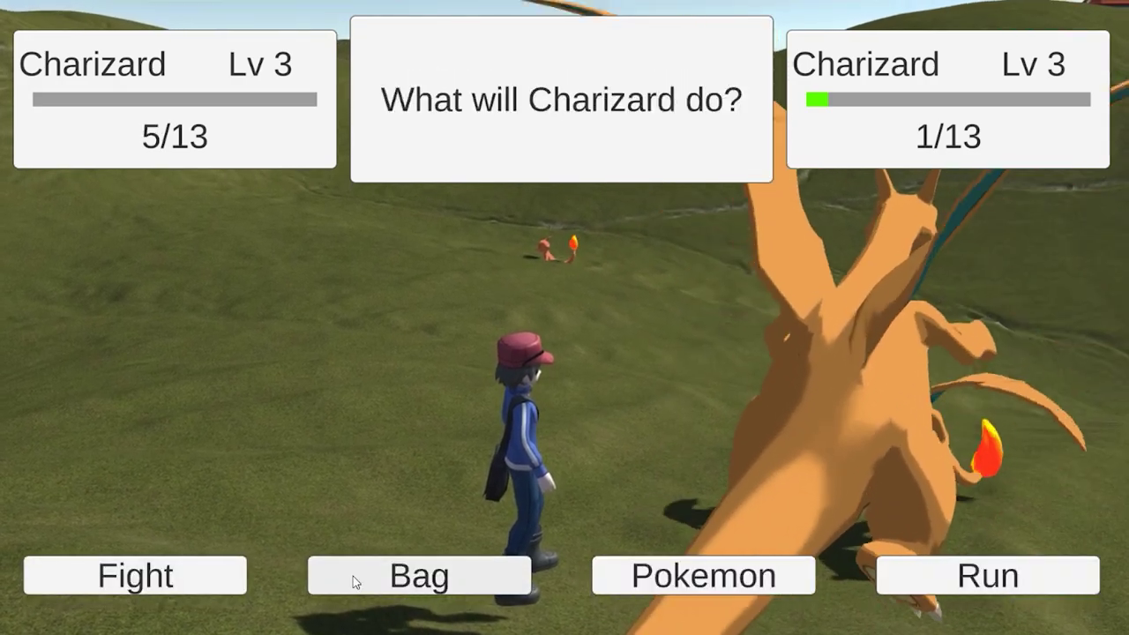
Step: Heal Charizard with a Potion, then finish the opponent with a final Scratch
click(354, 516)
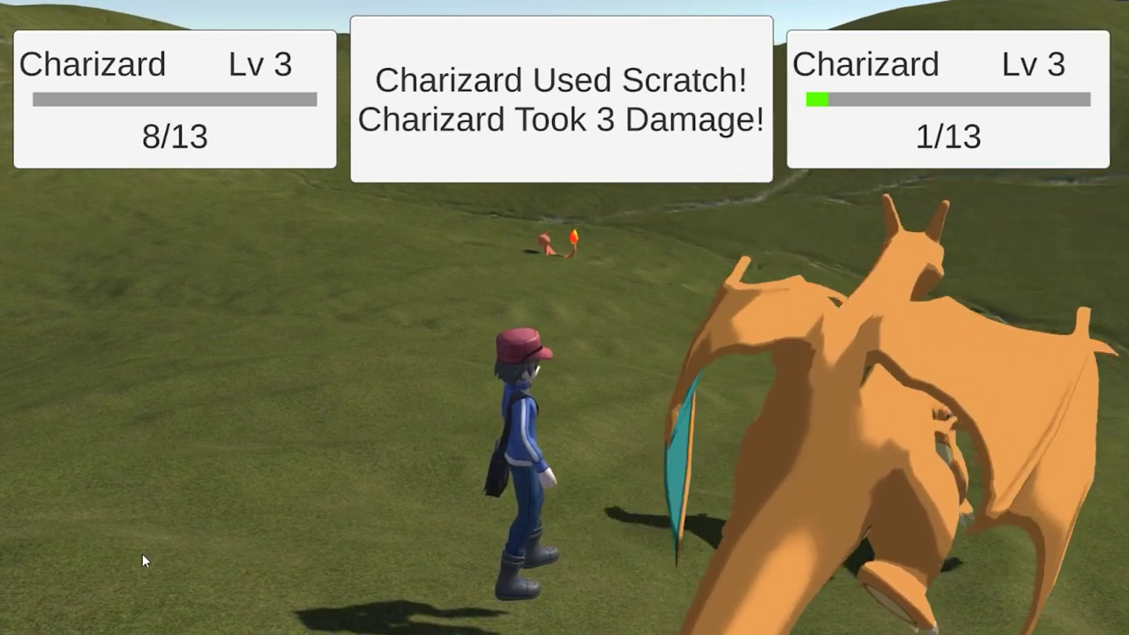
click(137, 568)
click(127, 425)
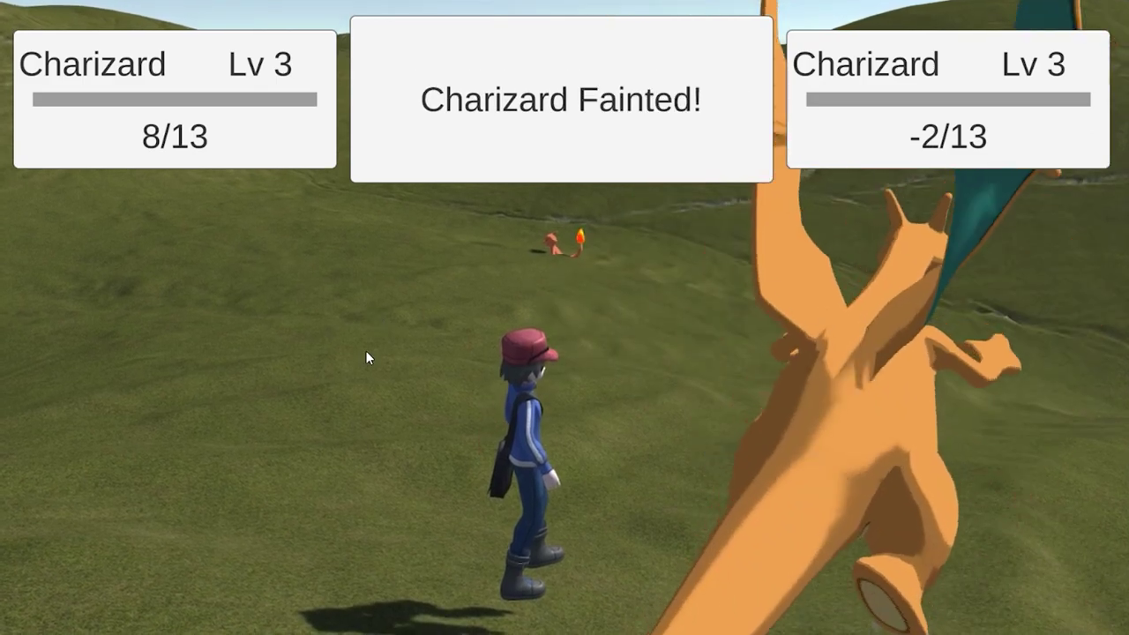
Step: Ride the bike uphill, then dismount and run the trainer up to the Pokécenter
key(d)
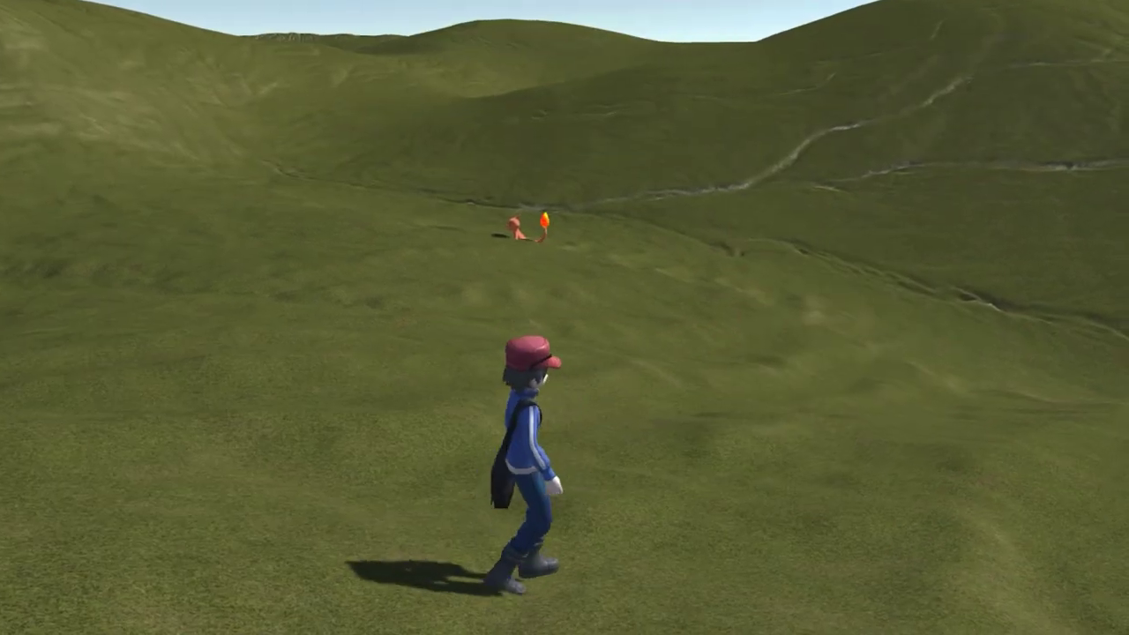
key(b)
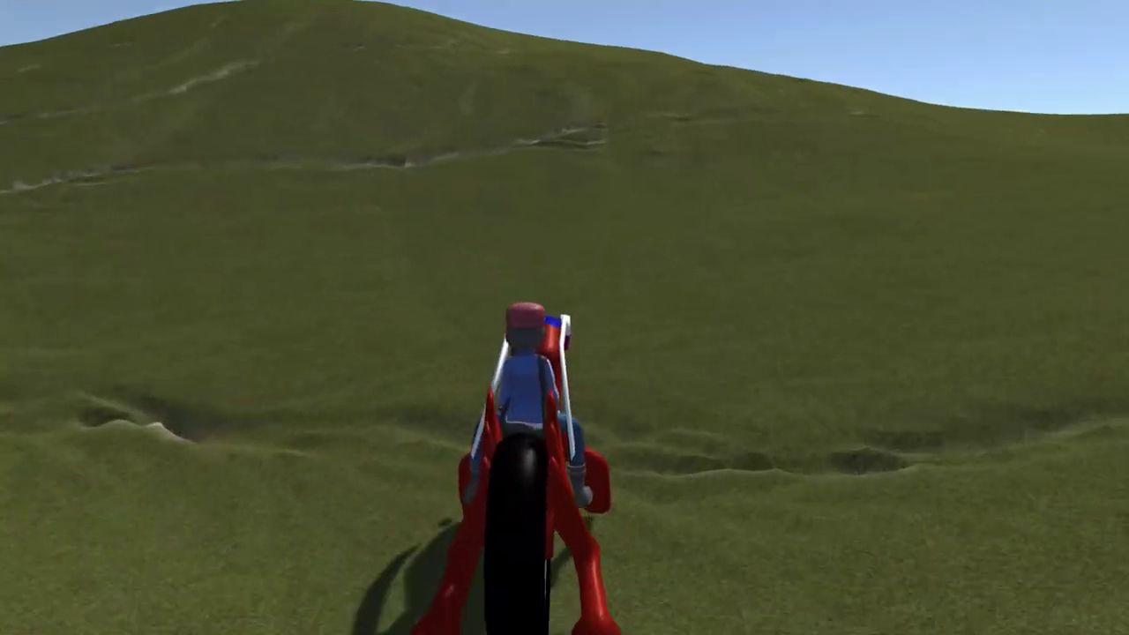
key(w)
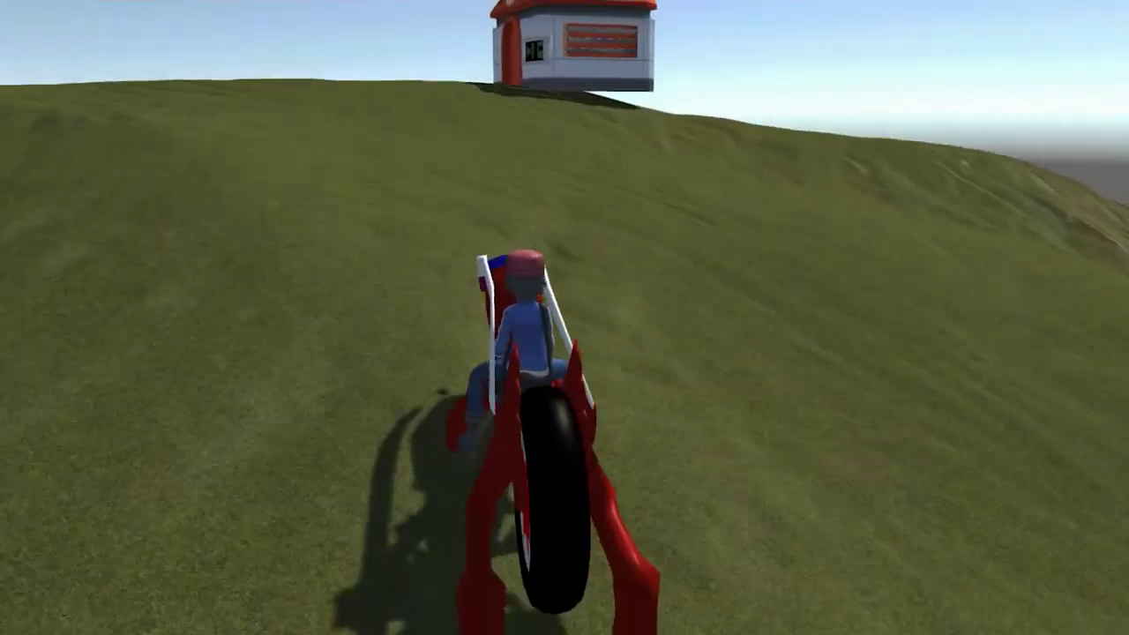
key(b)
key(w)
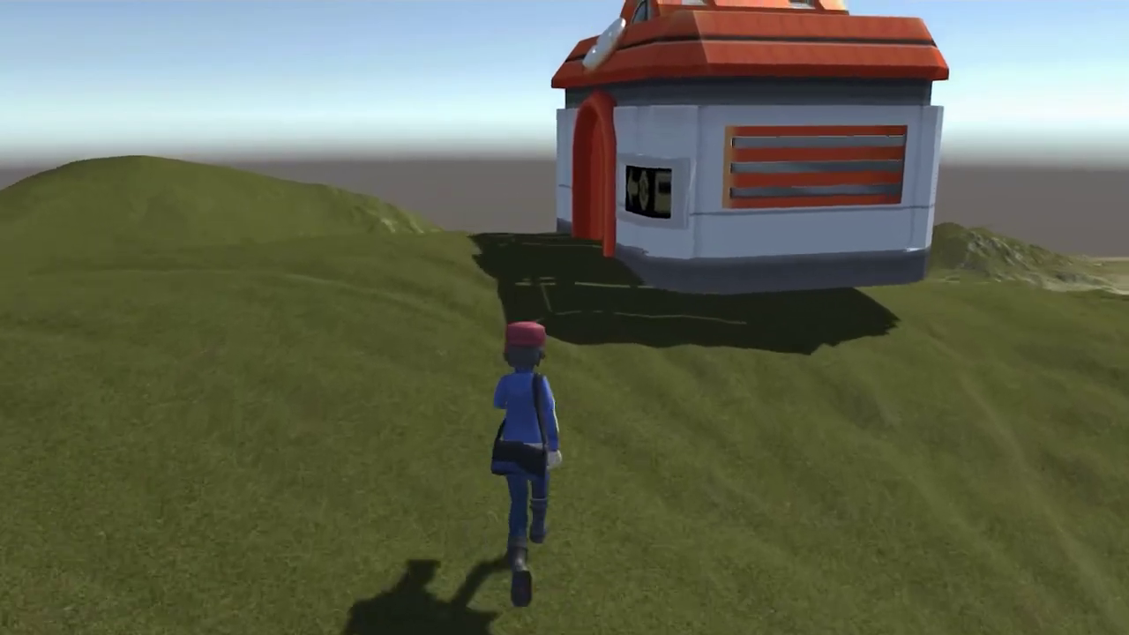